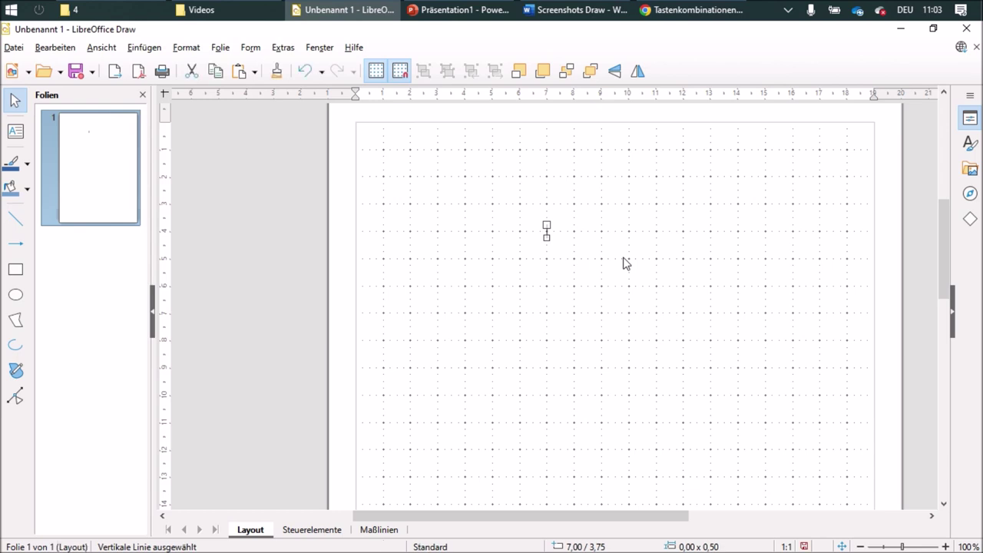
Draw a 1 cm horizontal line starting at the middle of the short vertical tick line.
left_click(11, 224)
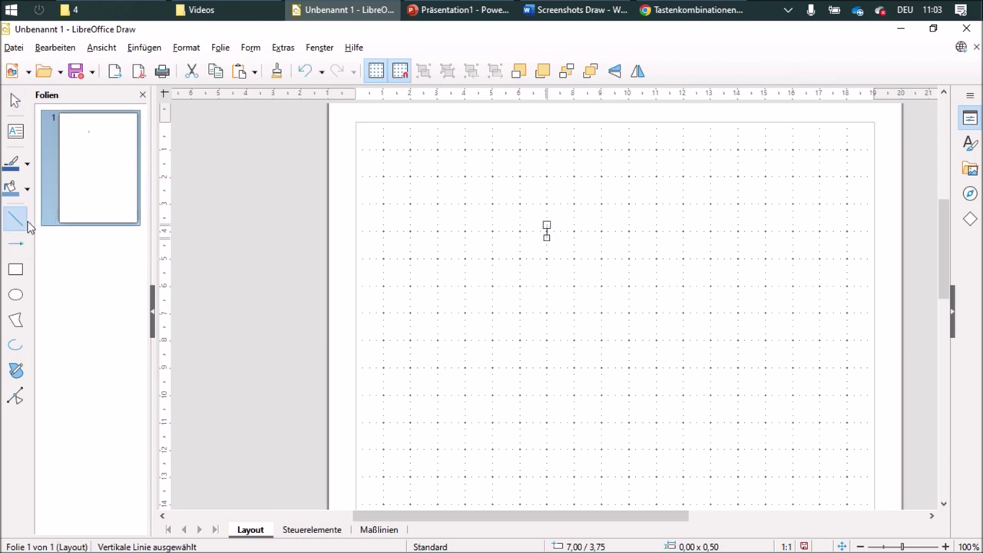
left_click_drag(574, 231, 546, 232)
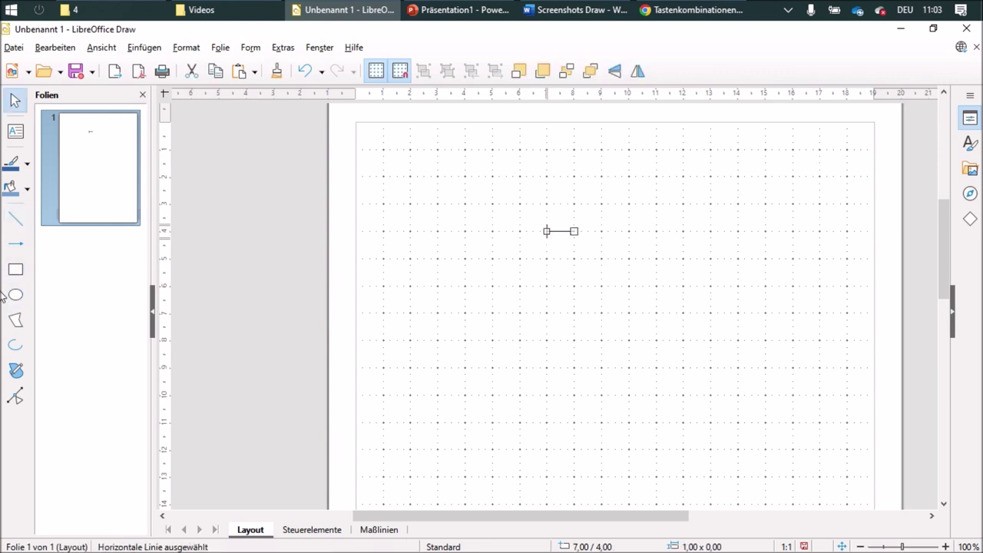
left_click(15, 131)
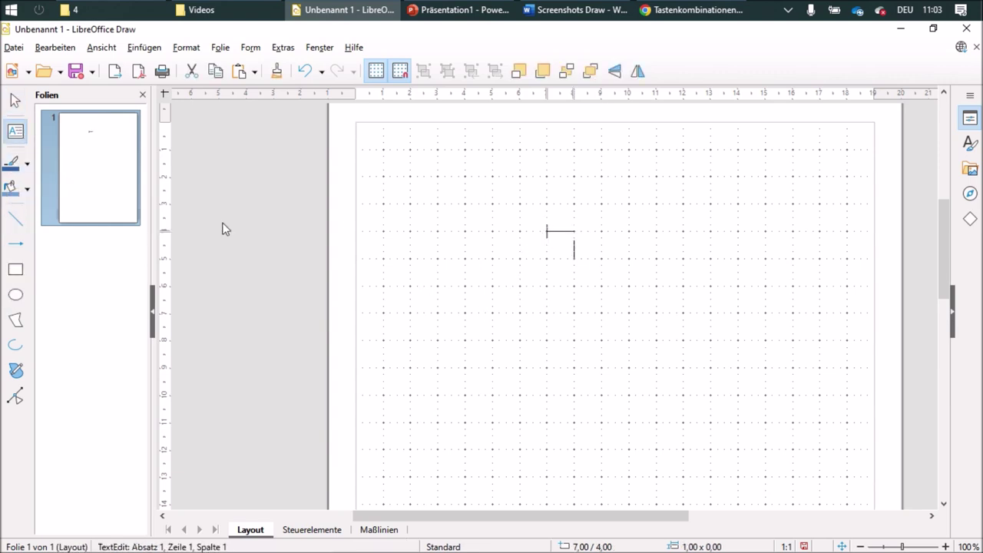
left_click_drag(523, 305, 549, 333)
key("Escape")
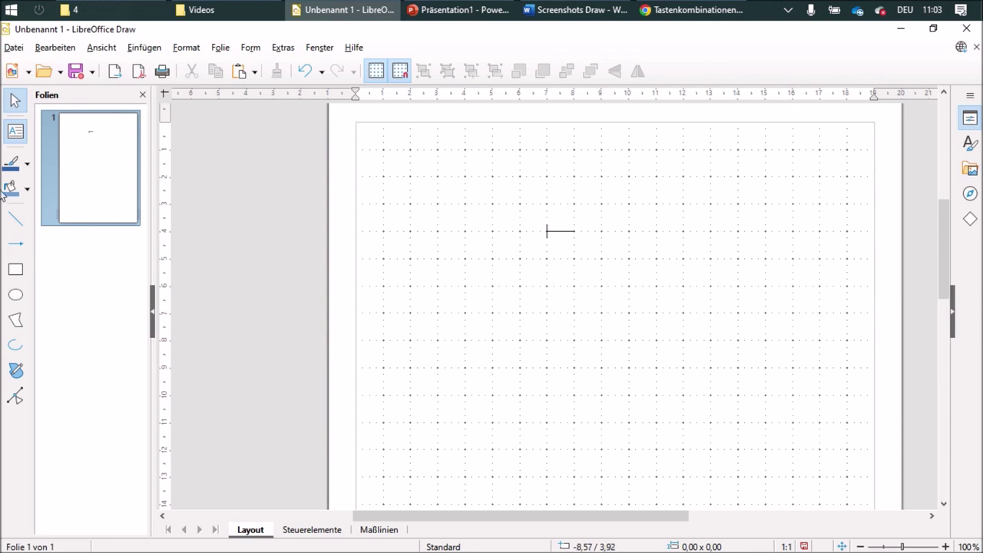
left_click(19, 133)
left_click_drag(526, 238, 561, 263)
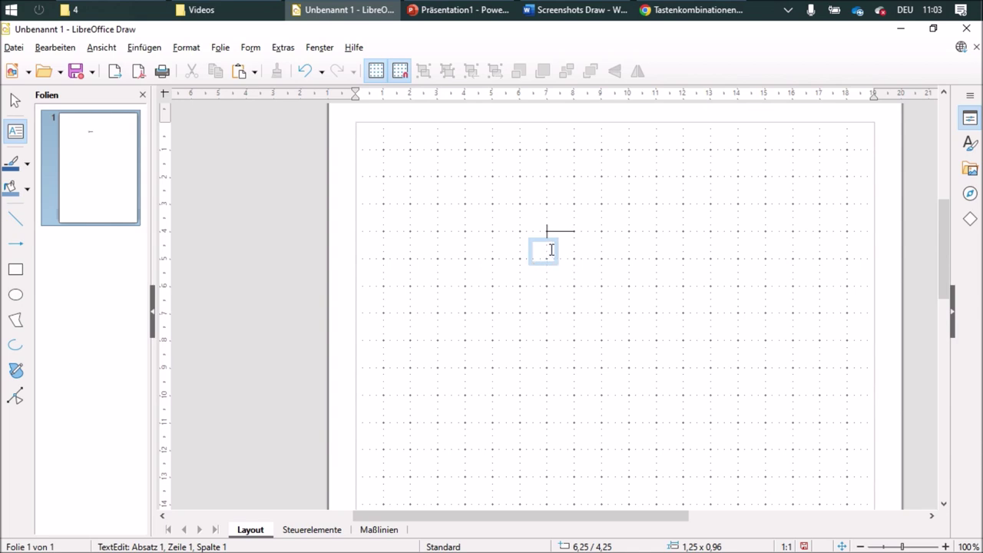
key("Escape")
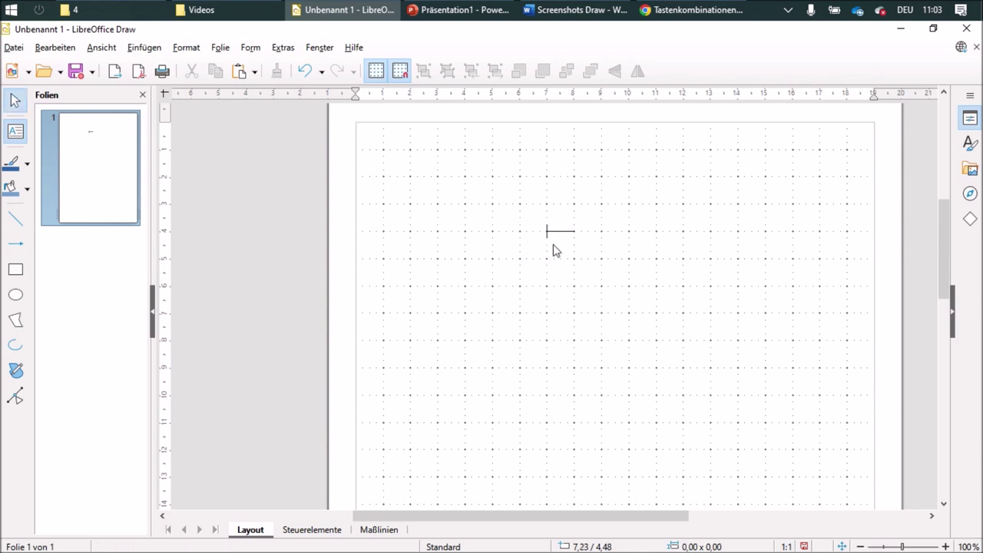
Insert a text box with the label 0 directly below the tick and set its font size to 6 pt.
left_click(17, 132)
left_click_drag(533, 241, 562, 259)
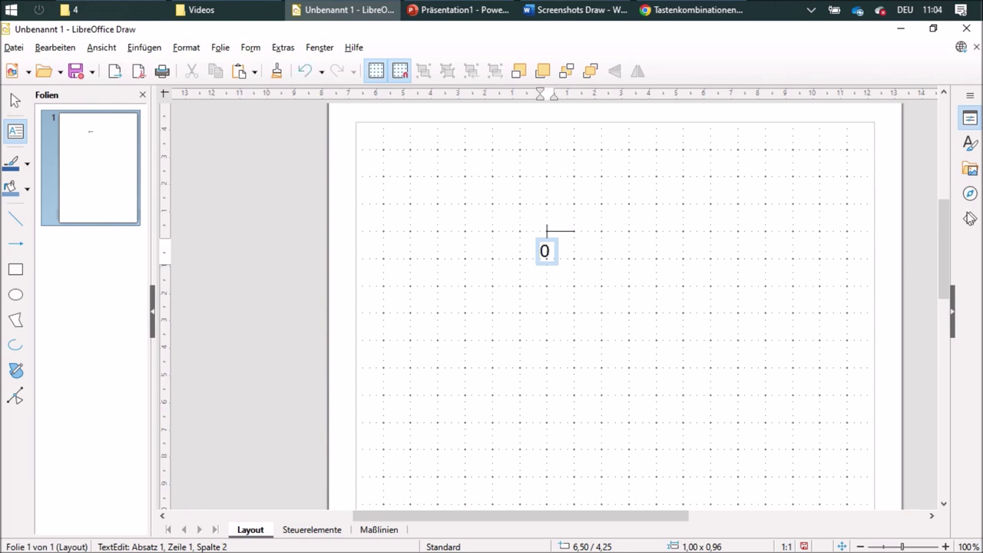
left_click(972, 117)
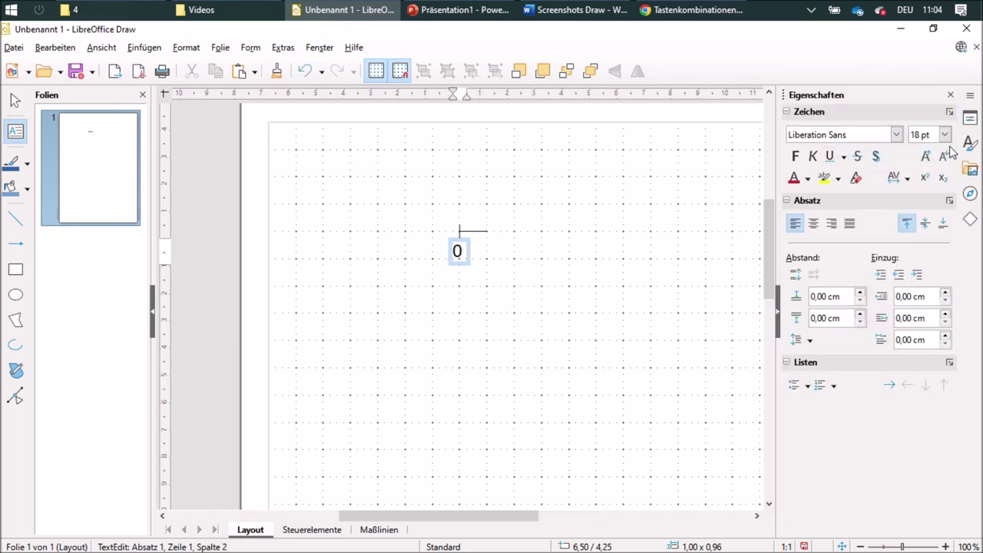
left_click(945, 136)
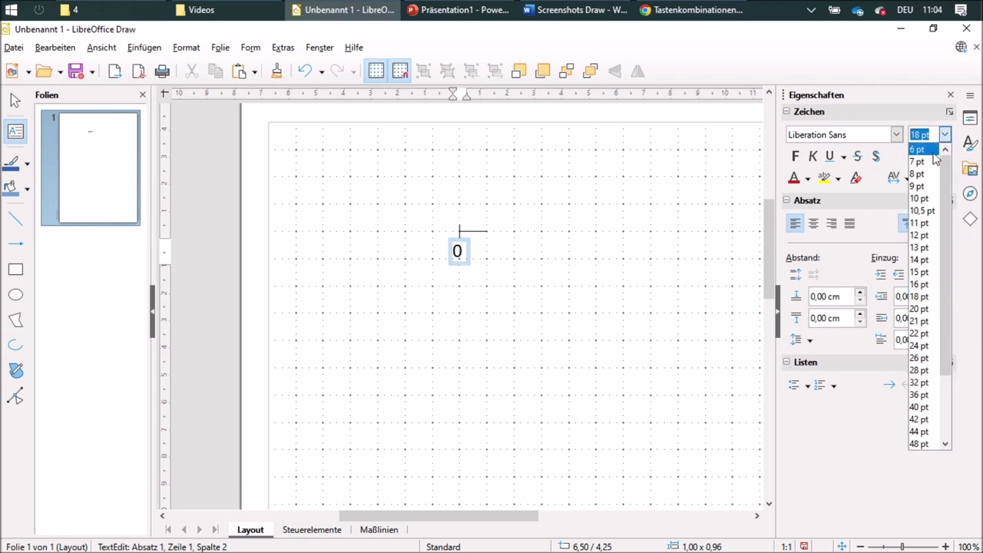
left_click(920, 149)
left_click_drag(458, 251, 452, 252)
left_click(945, 135)
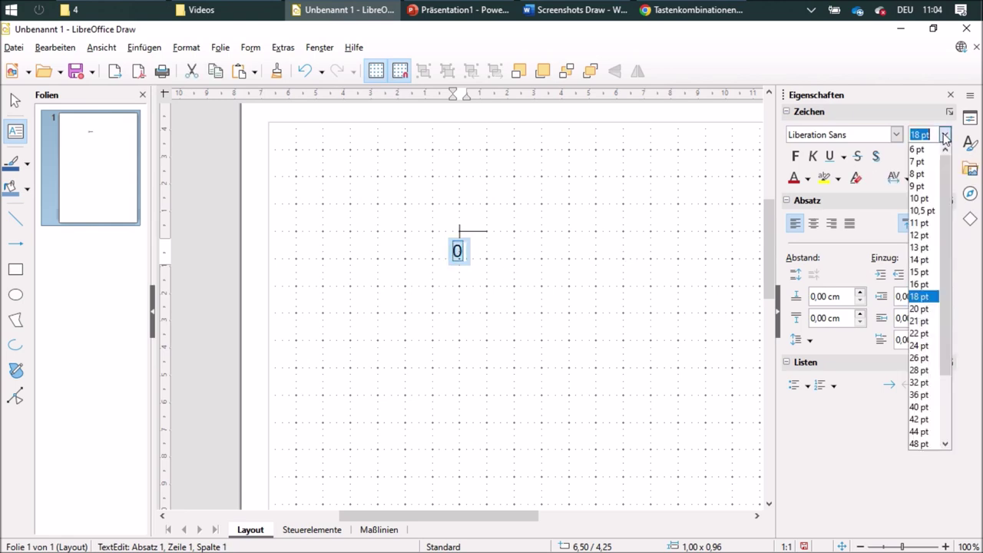
left_click(919, 149)
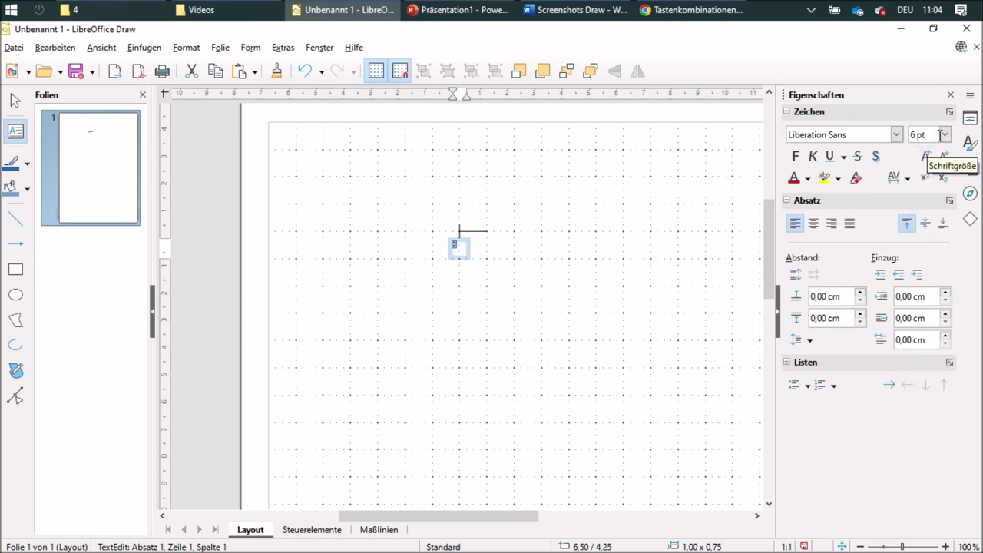
Set the 0 label's font size to 8 pt and centre its text horizontally.
left_click(944, 135)
left_click(947, 136)
left_click(951, 137)
left_click(927, 181)
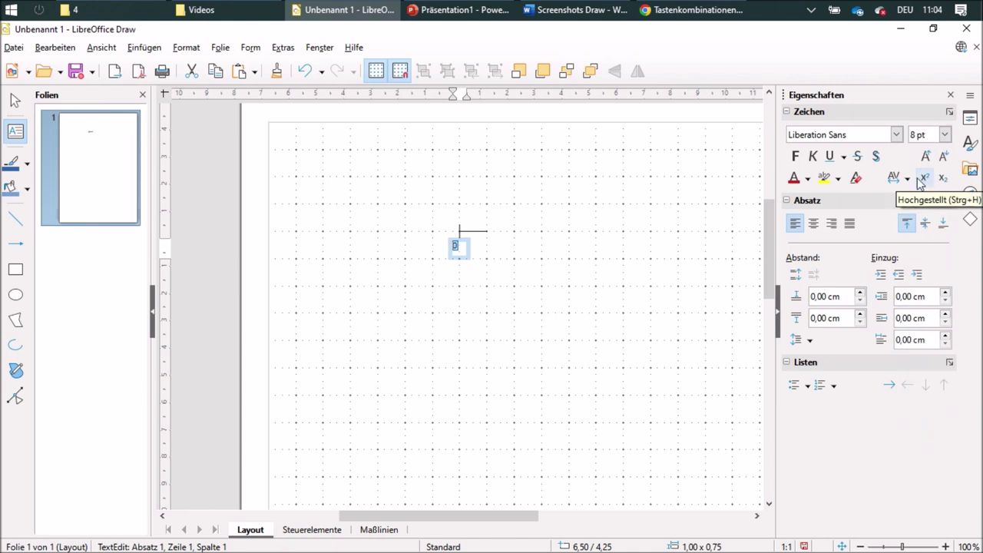
left_click(813, 222)
left_click(518, 254)
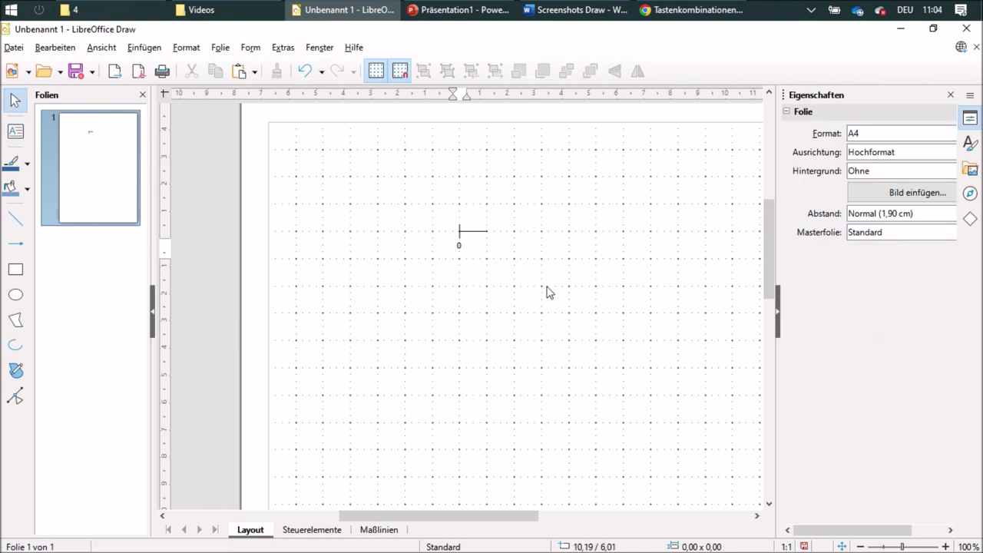
Select the tick, the horizontal line and the 0 label together and group them.
scroll(540, 303, "down", 2)
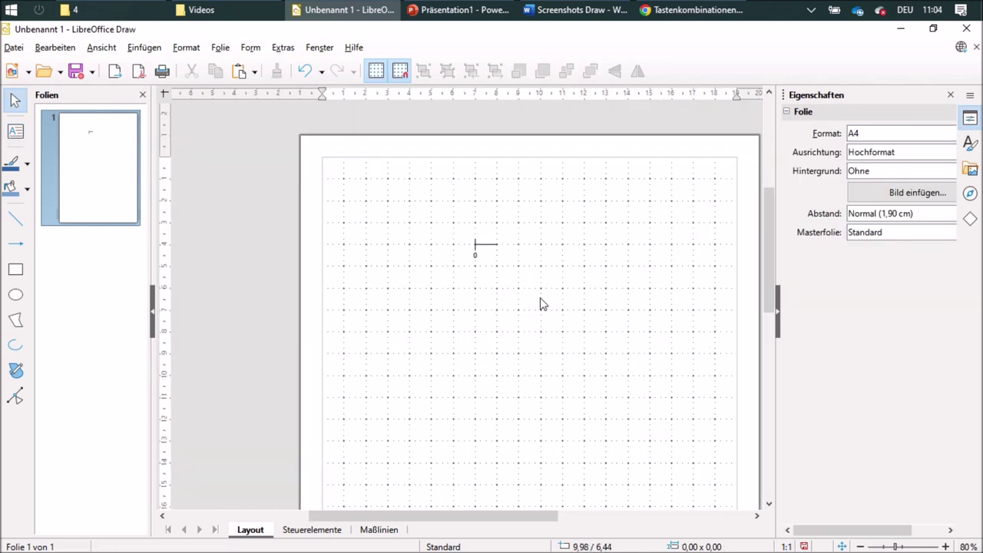
left_click_drag(419, 202, 534, 271)
left_click(413, 81)
left_click(596, 273)
Try to copy the grouped segment 1 cm to the right and clear the copy's label.
left_click(473, 230)
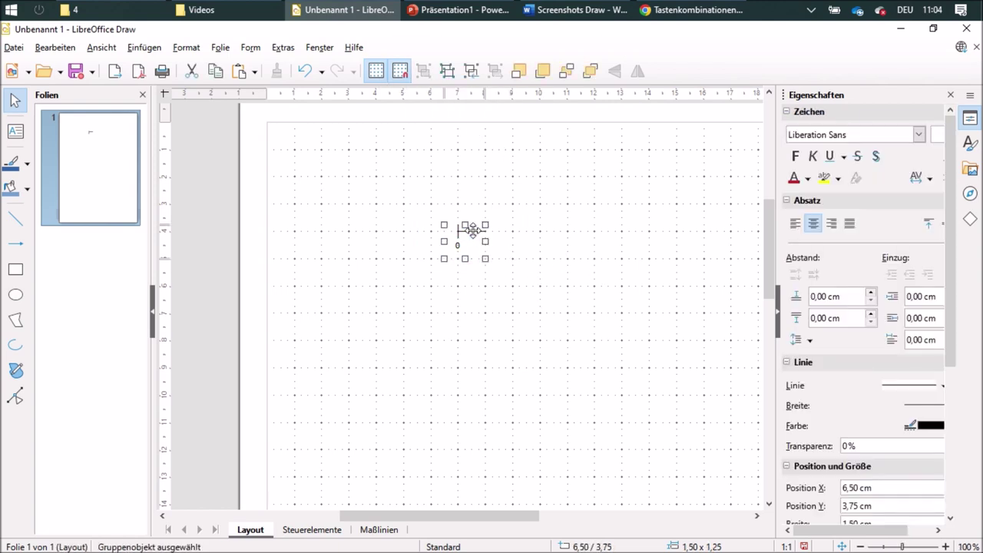
left_click_drag(473, 231, 500, 231)
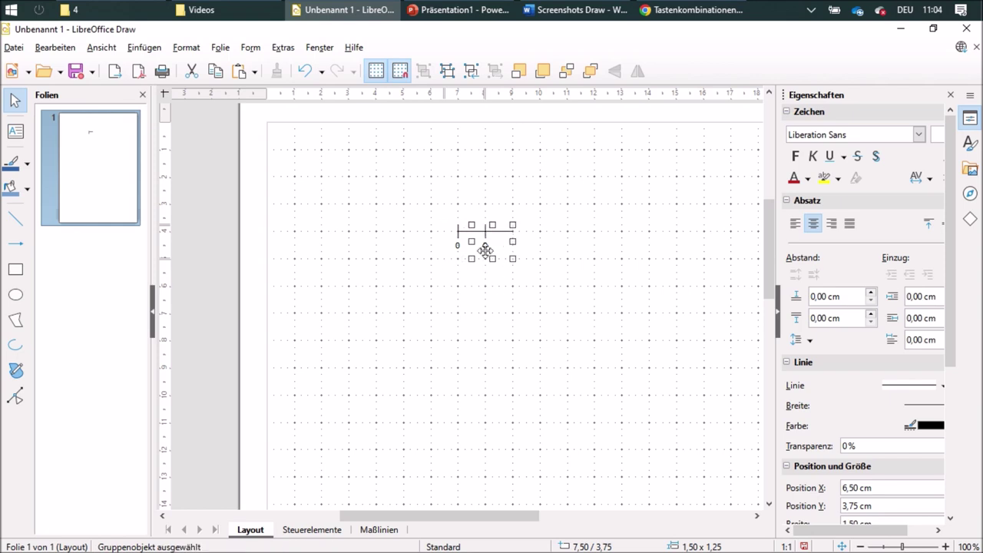
double_click(485, 247)
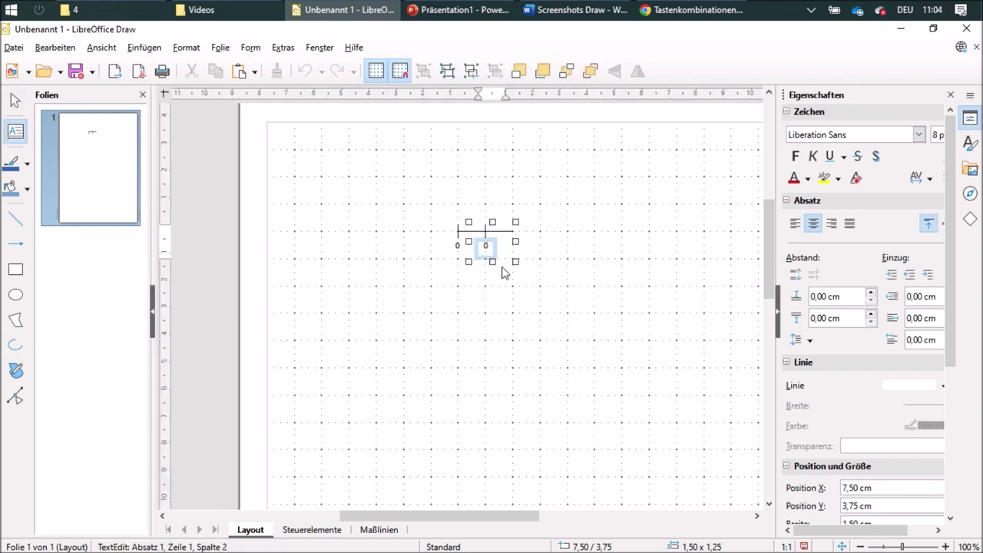
left_click(582, 322)
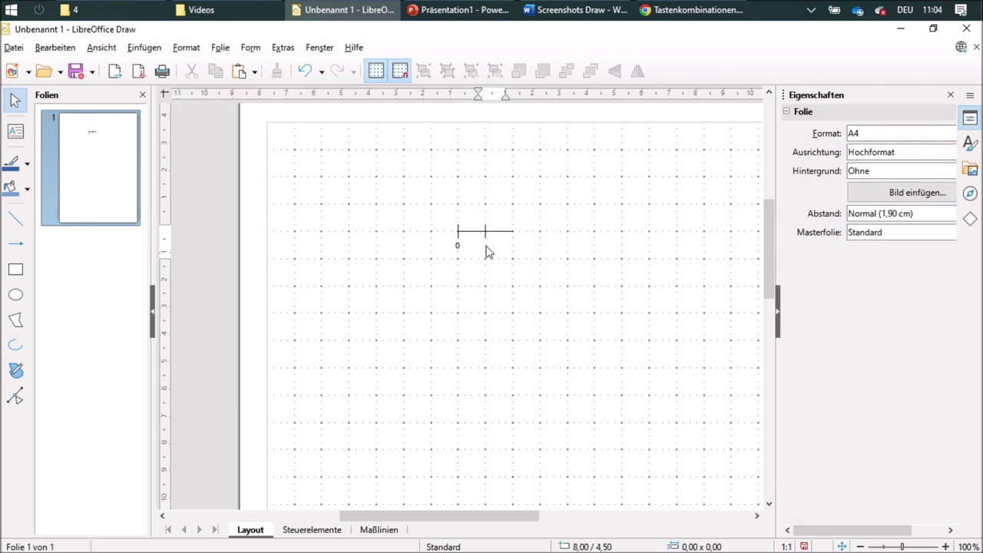
left_click(498, 231)
left_click(487, 249)
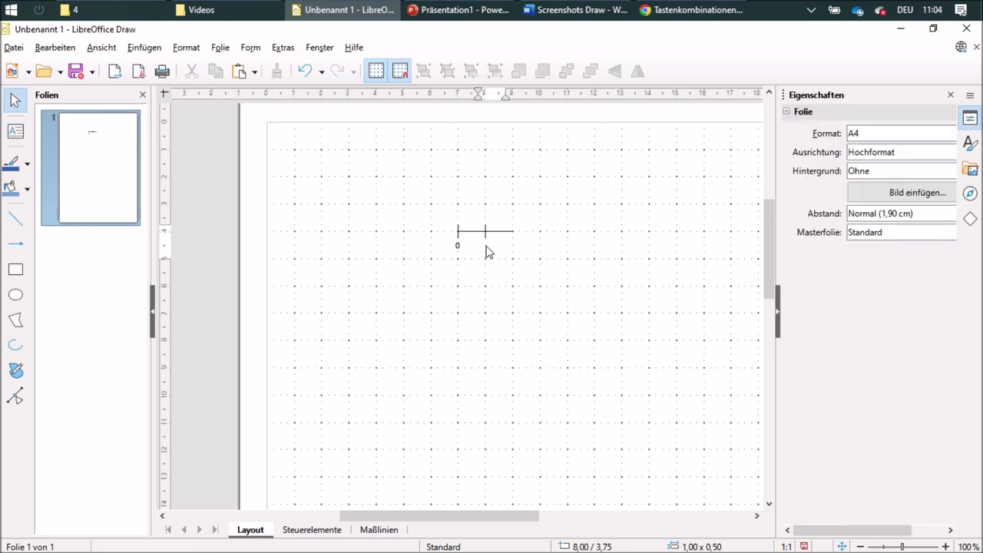
left_click(500, 230)
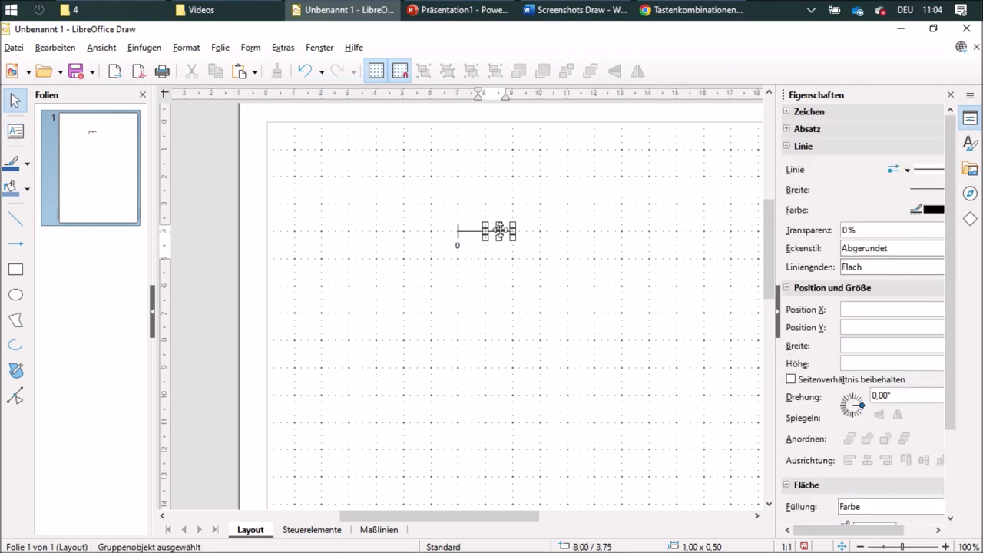
left_click(501, 235)
left_click(471, 236)
Copy the grouped segment at 1 cm intervals into a row of nine, and move the whole row 1 cm right and 4 cm down.
left_click_drag(469, 230, 491, 244)
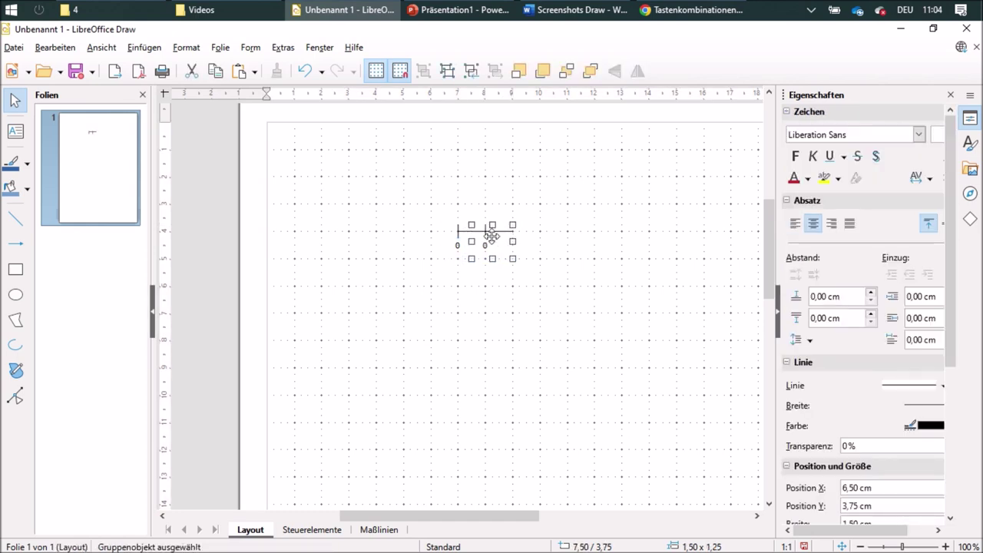
left_click_drag(496, 226, 367, 230)
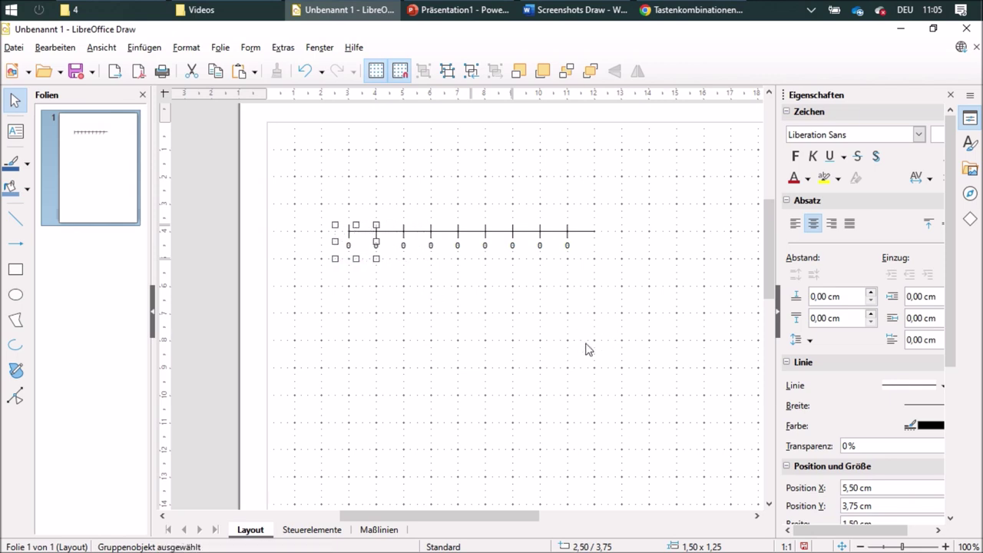
left_click_drag(295, 191, 657, 302)
left_click_drag(498, 233, 527, 343)
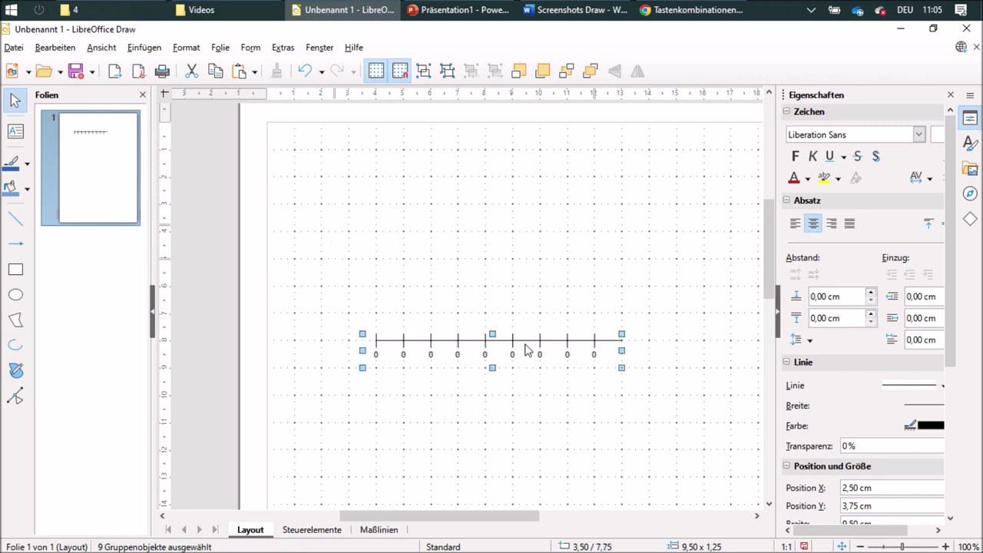
left_click(584, 421)
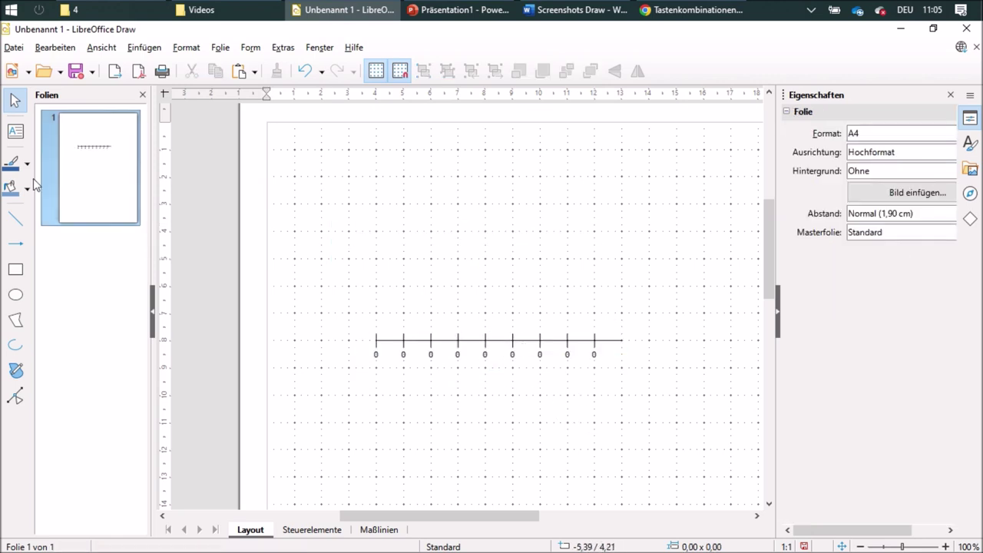
Draw a horizontal arrow about 0.25 cm long pointing right from the right end of the number line.
left_click(17, 245)
left_click_drag(623, 341, 624, 340)
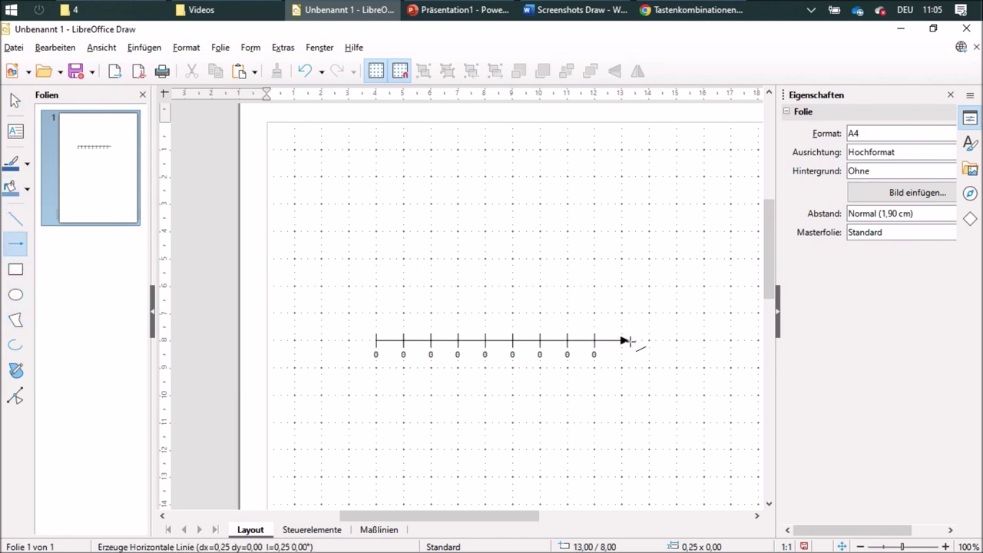
left_click(654, 371)
Extend the number line to the left of its first tick with a horizontal line 0.5 cm long.
scroll(632, 399, "up", 1)
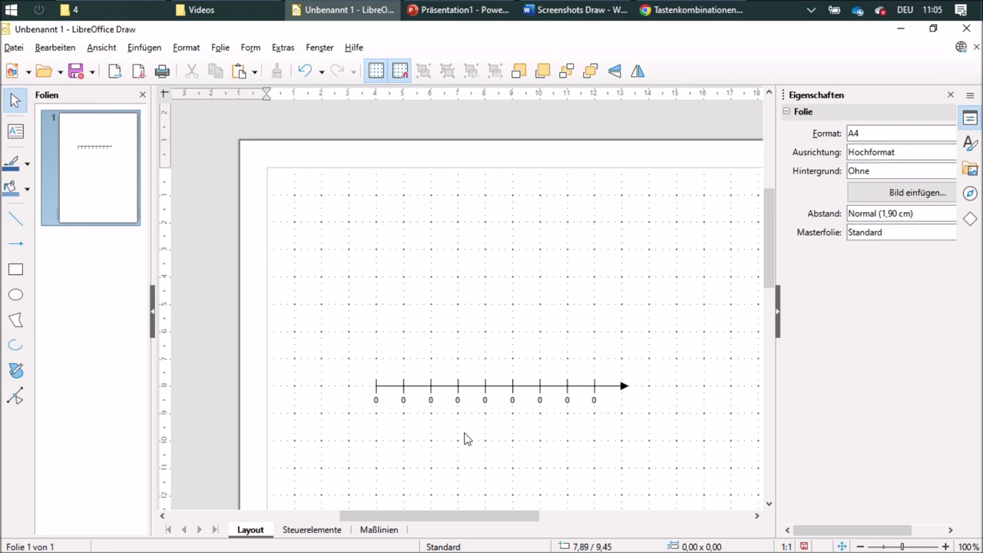
scroll(377, 400, "down", 1)
left_click(14, 220)
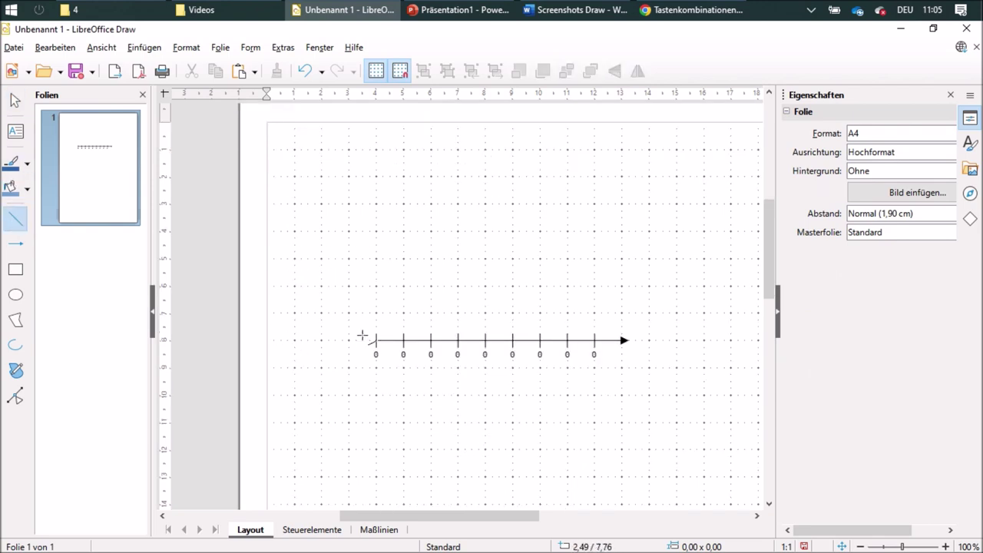
left_click_drag(376, 340, 364, 343)
left_click(461, 424)
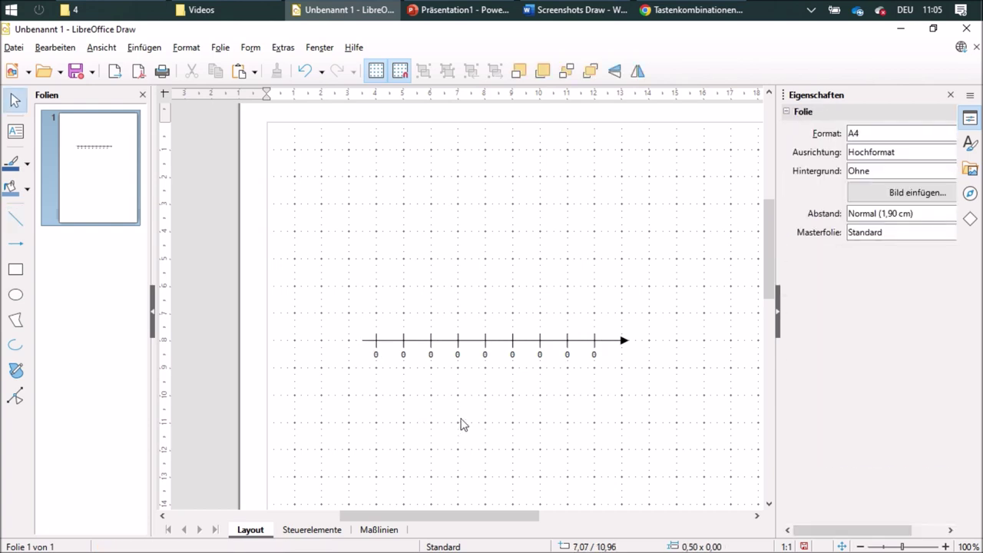
Change the labels below the first two ticks from the left to -4 and -3.
left_click(378, 355)
left_click(377, 355)
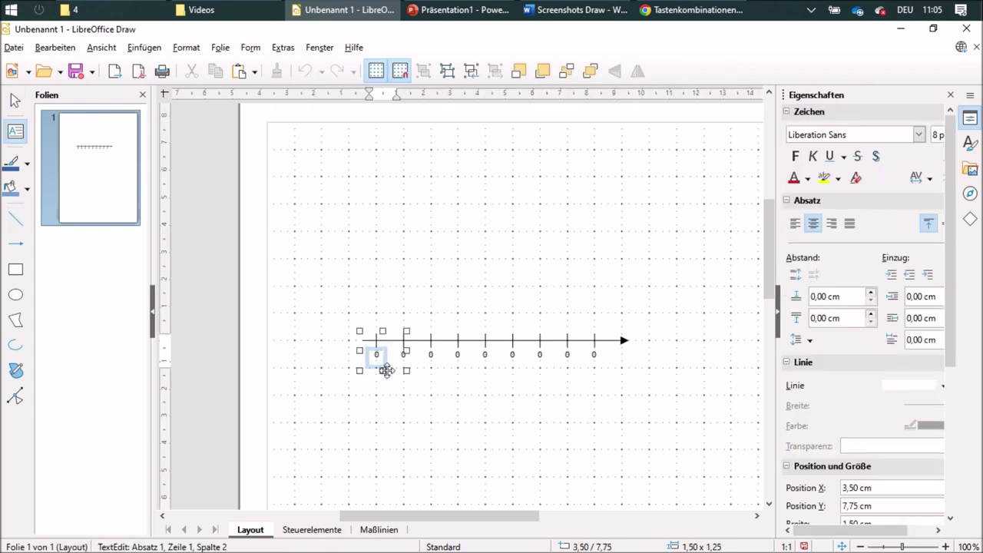
type("4")
left_click(406, 356)
left_click(405, 355)
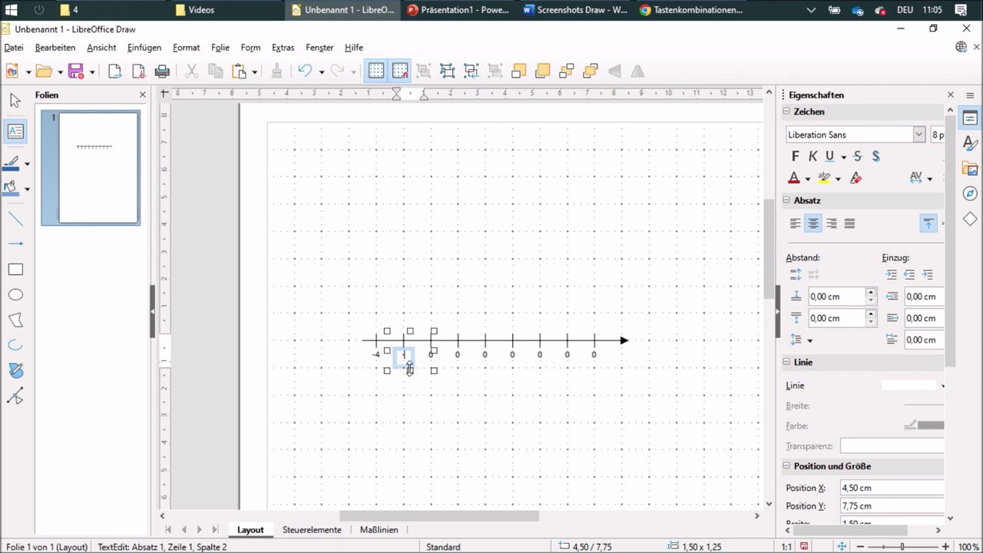
Change the labels below the third and fourth ticks to -2 and -1.
left_click(431, 354)
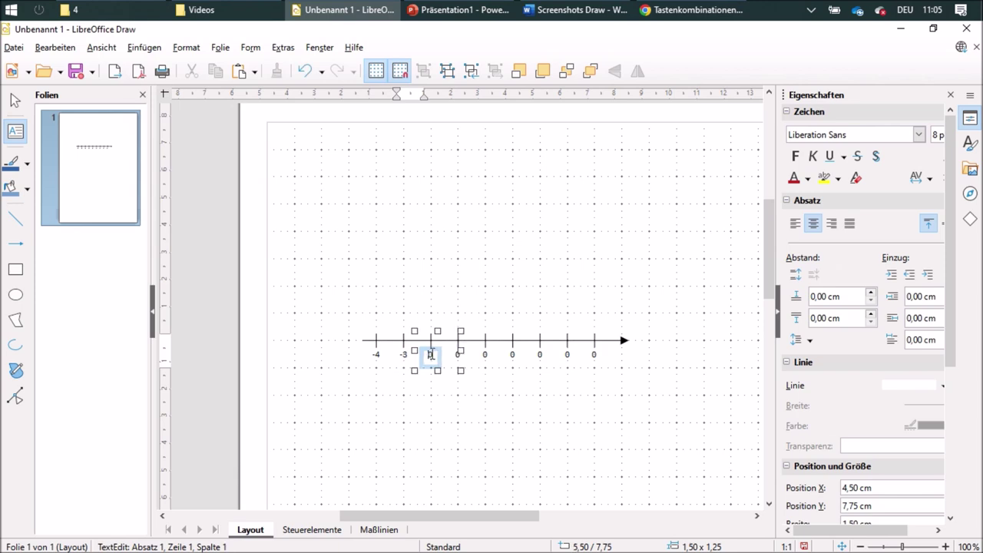
key("BackSpace")
type("-")
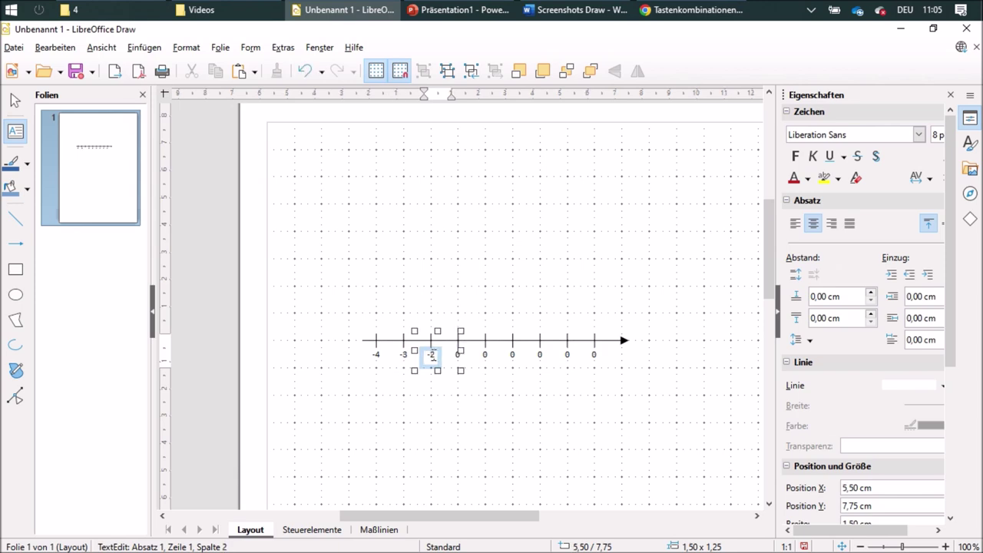
type("2")
left_click(461, 356)
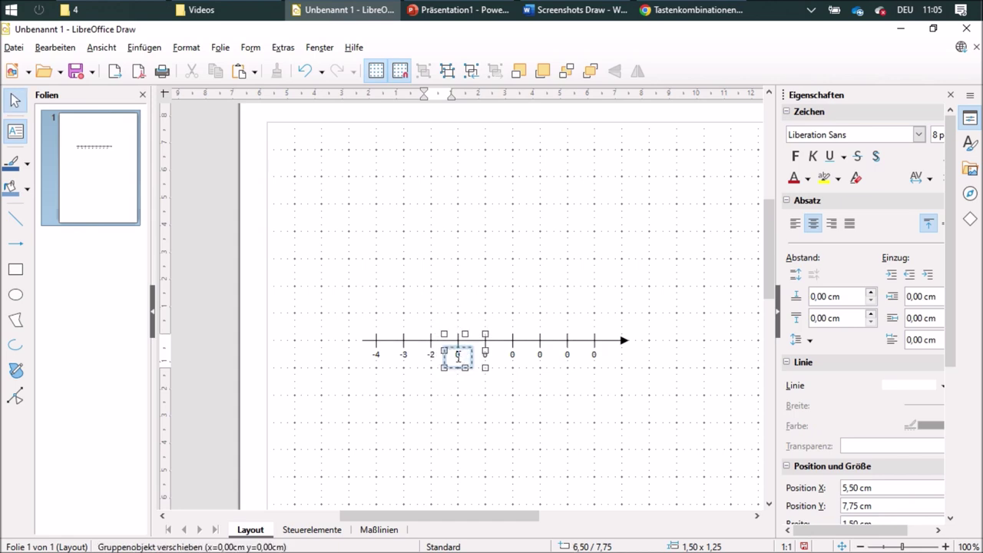
left_click(461, 358)
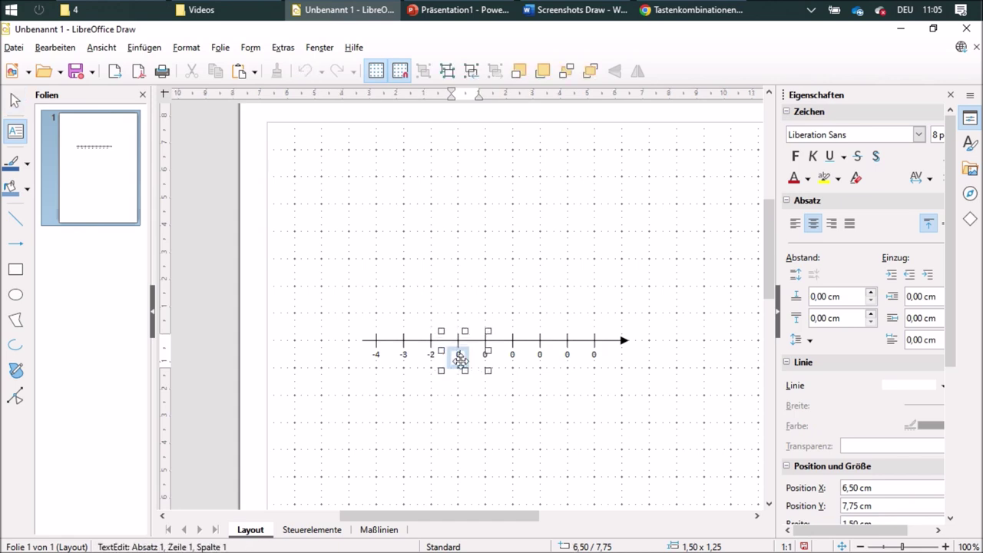
type("-1")
left_click(547, 443)
Change the labels below the sixth and seventh ticks of the number line to 1 and 2.
left_click(515, 354)
left_click(516, 354)
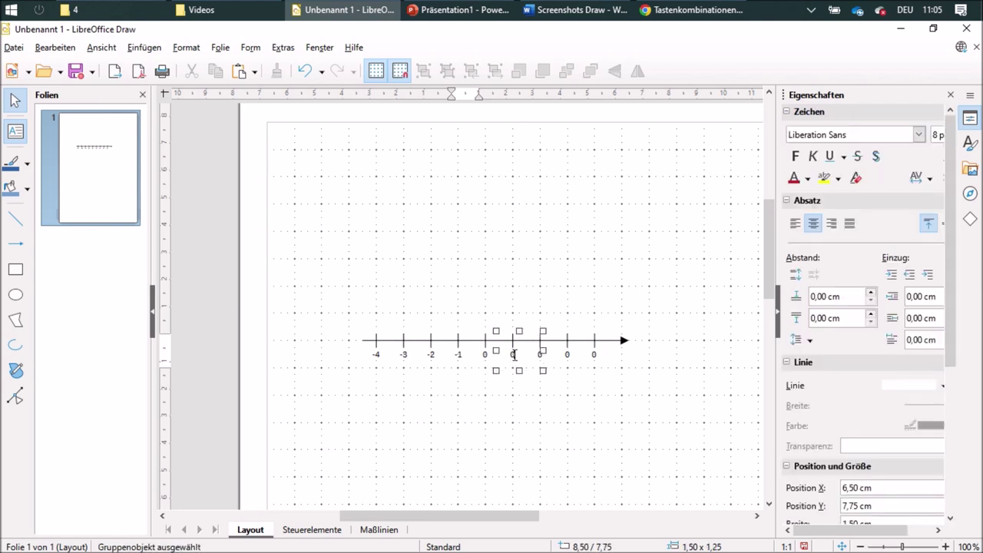
left_click(518, 361)
type("1")
left_click(542, 346)
left_click(546, 355)
type("2")
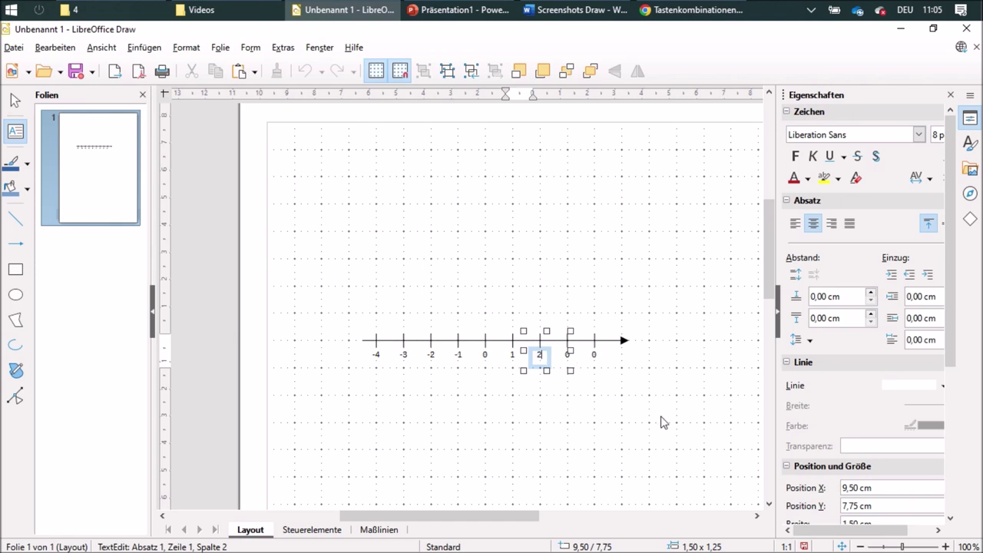
Change the labels below the last two ticks of the number line to 3 and 4.
left_click(663, 419)
left_click(569, 355)
key("BackSpace")
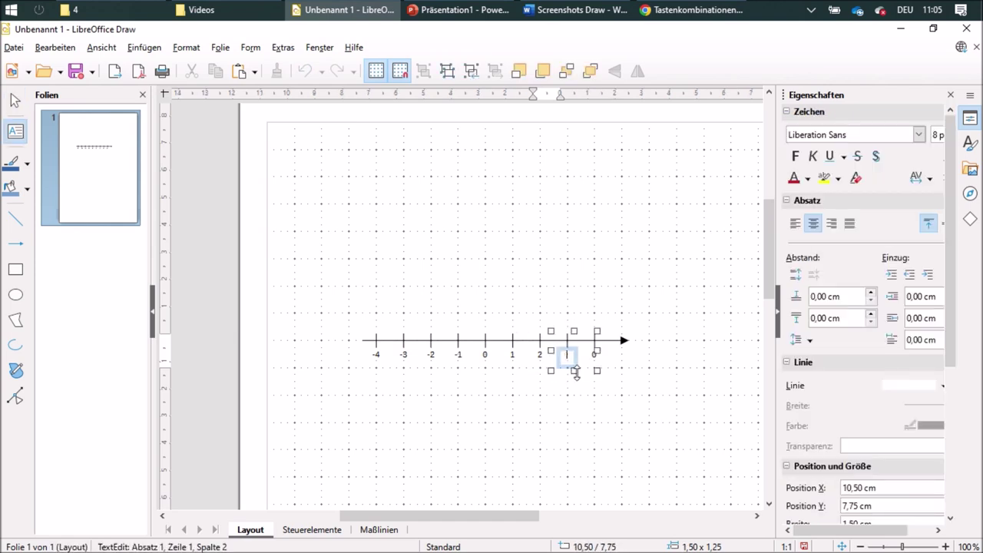
left_click(652, 390)
left_click(595, 356)
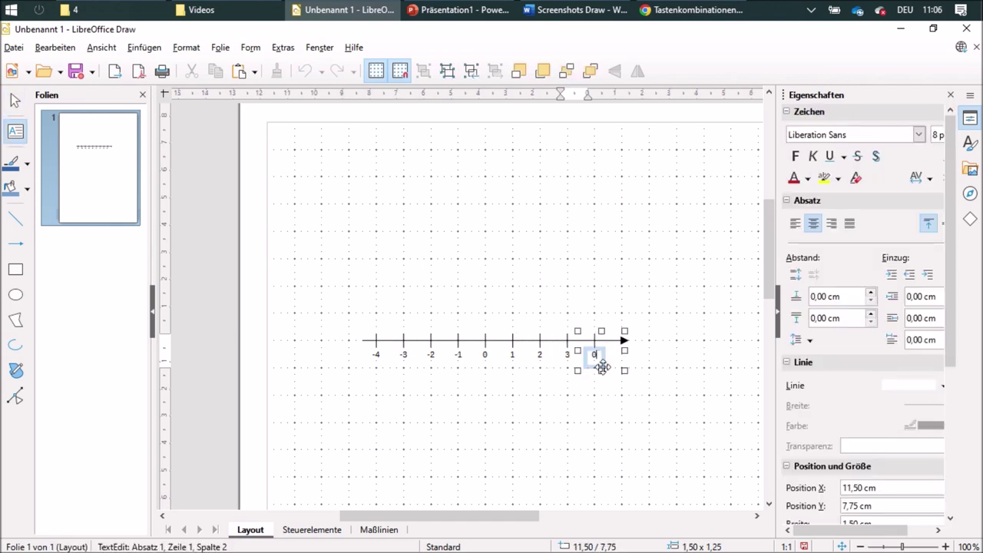
type("4")
left_click(665, 419)
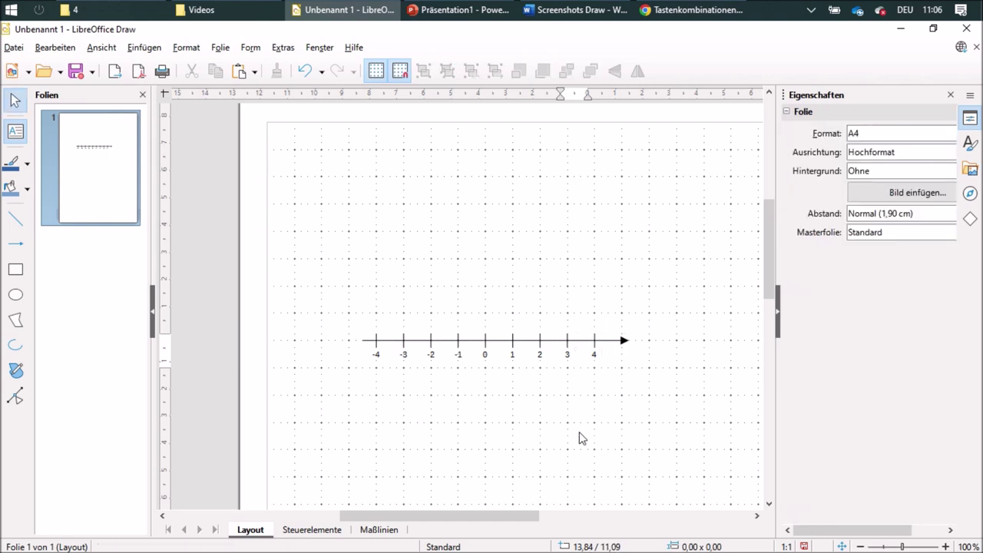
key("Escape")
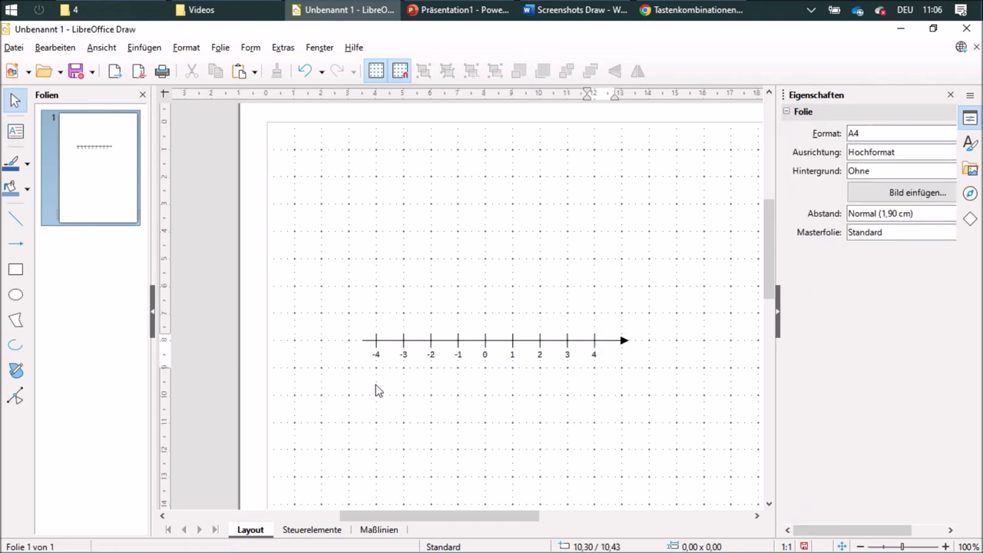
Draw two vertical lines at the zero tick, one extending 1 cm above the number line and one extending 1 cm below.
left_click(18, 224)
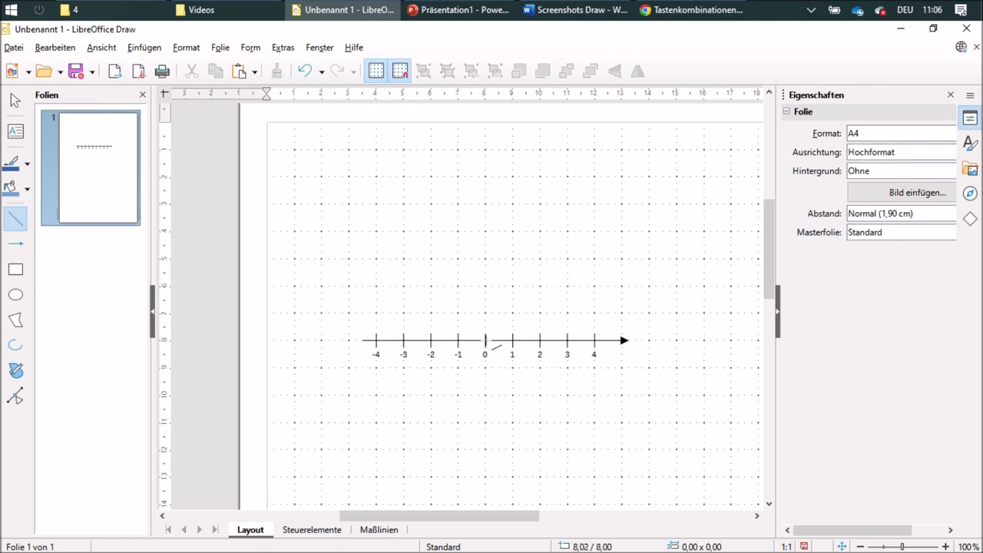
left_click_drag(485, 340, 485, 313)
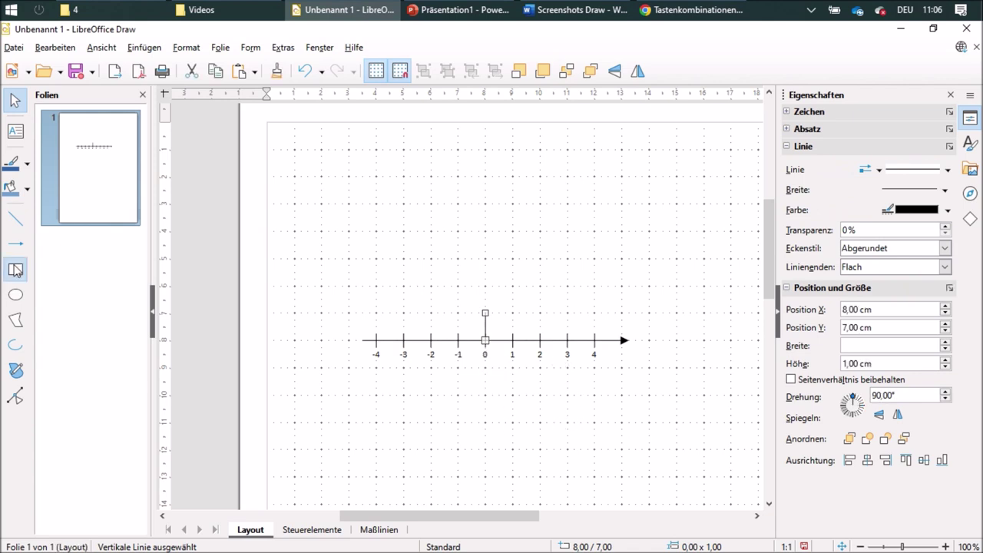
left_click(16, 220)
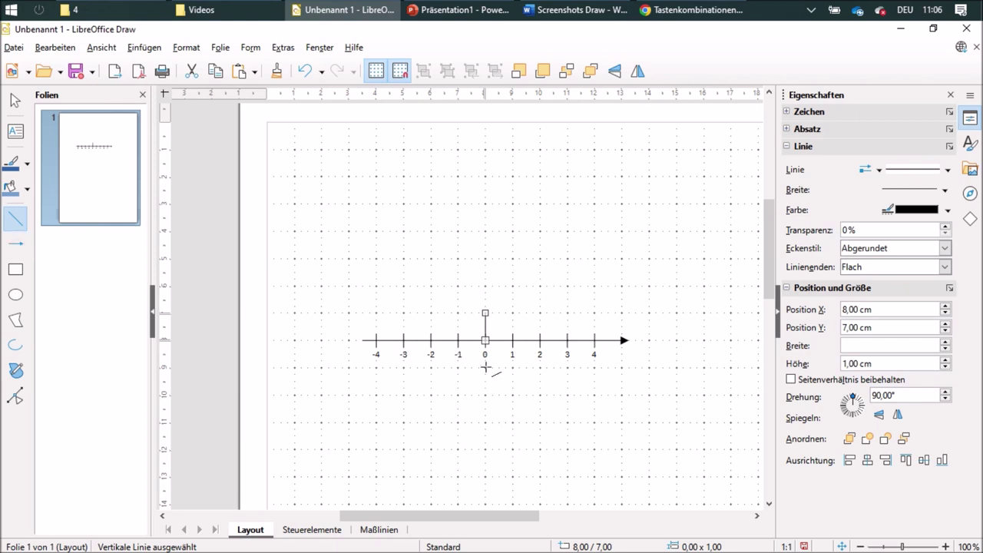
left_click_drag(486, 368, 485, 340)
left_click(543, 422)
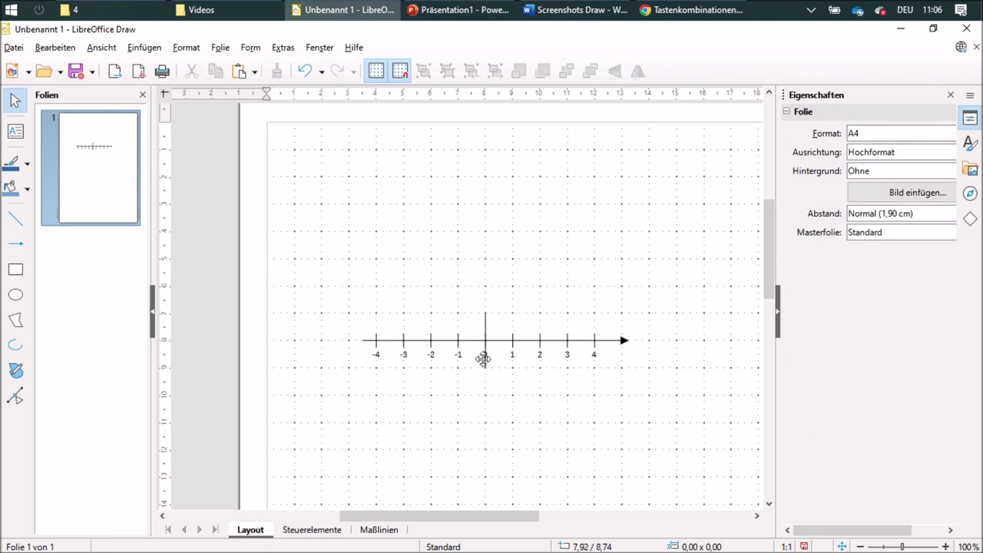
left_click(483, 359)
left_click(524, 416)
left_click(486, 328)
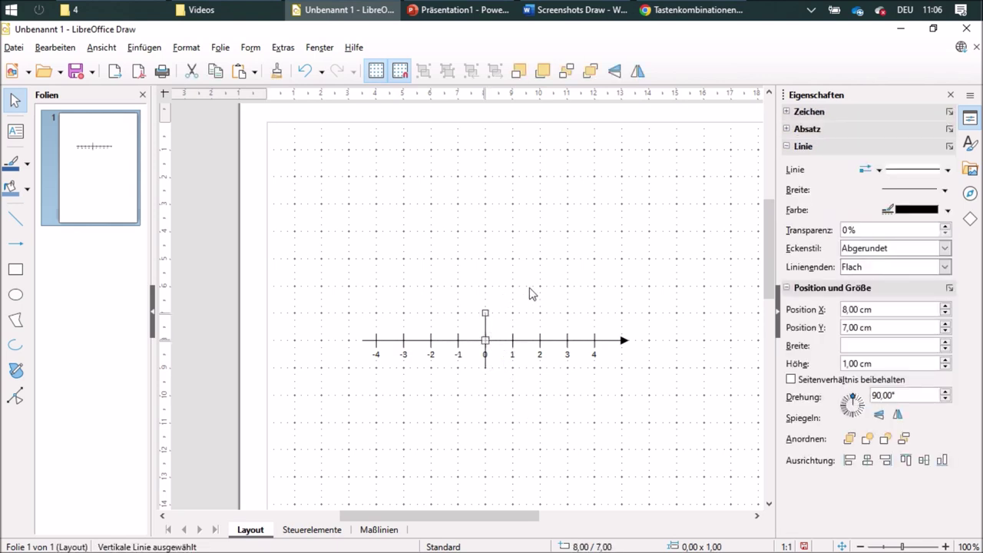
Draw a 1 cm vertical line starting 1 cm above the zero tick, with a 0.5 cm horizontal tick centred across its lower end.
left_click(17, 220)
left_click_drag(486, 285, 487, 313)
left_click(15, 219)
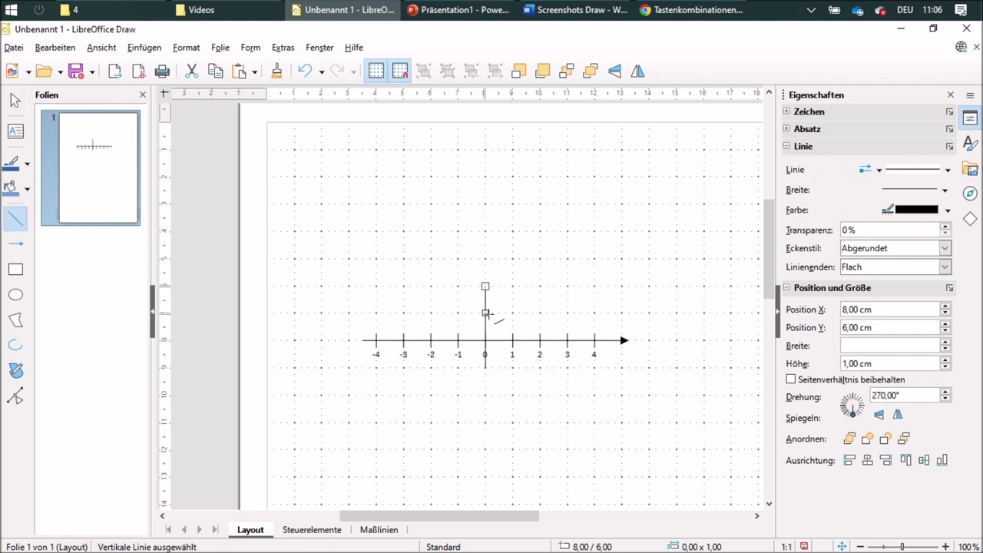
left_click_drag(478, 312, 493, 312)
left_click(624, 460)
Add a text box containing 1 beside the new horizontal tick on its left and set the font size to 8 pt.
left_click(15, 131)
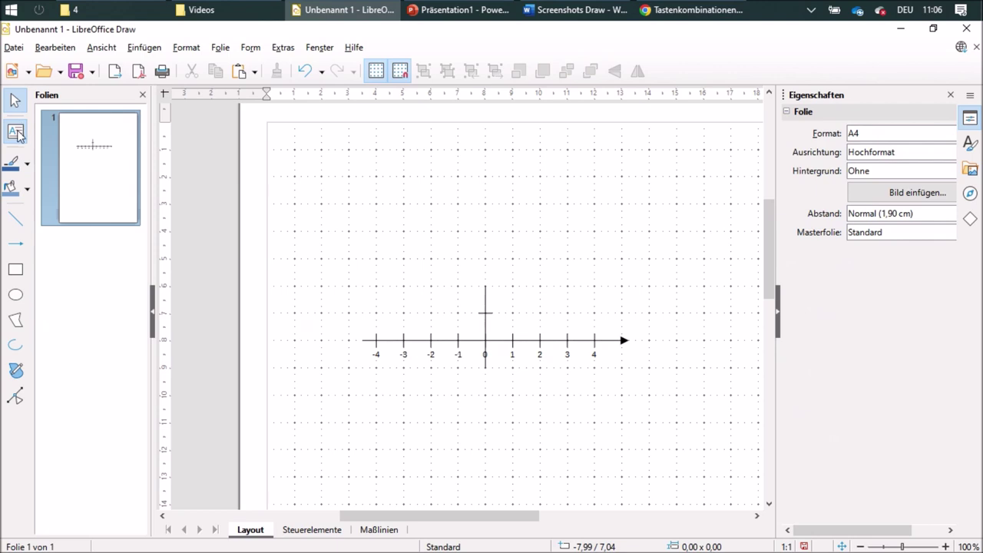
left_click_drag(455, 294, 477, 326)
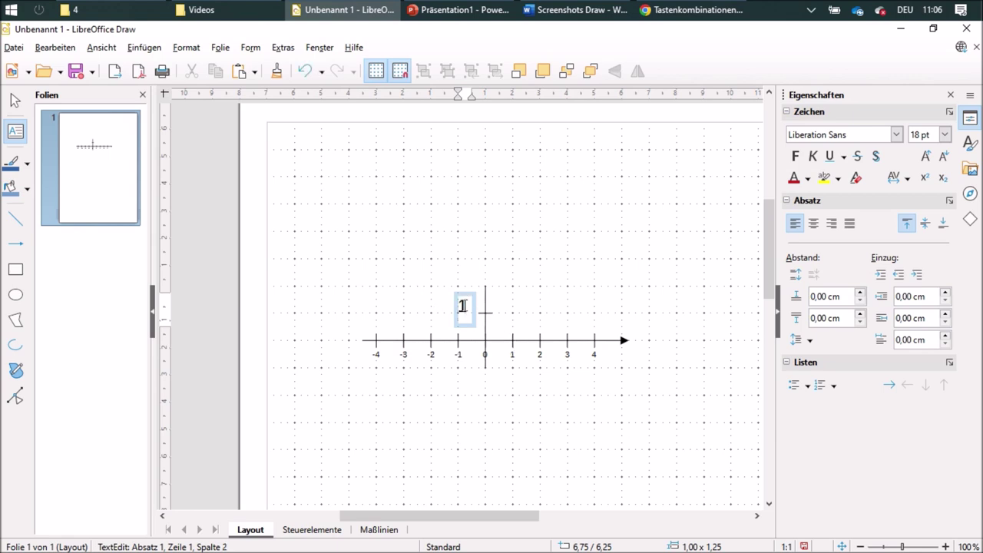
left_click(945, 134)
left_click(926, 178)
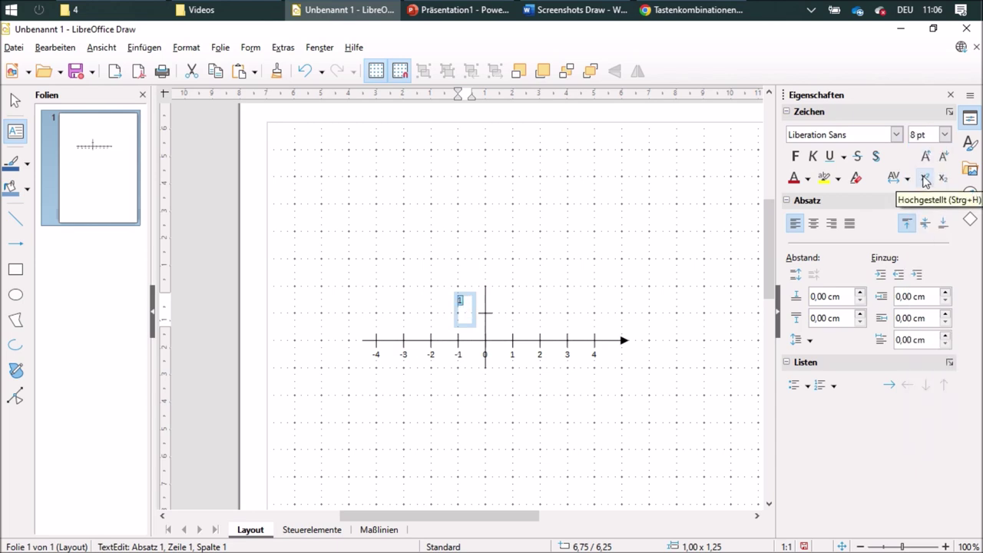
left_click(504, 303)
Align the 1 label right and vertically centred, and reduce its text box height to 1 cm so it lines up with the tick.
left_click(461, 312)
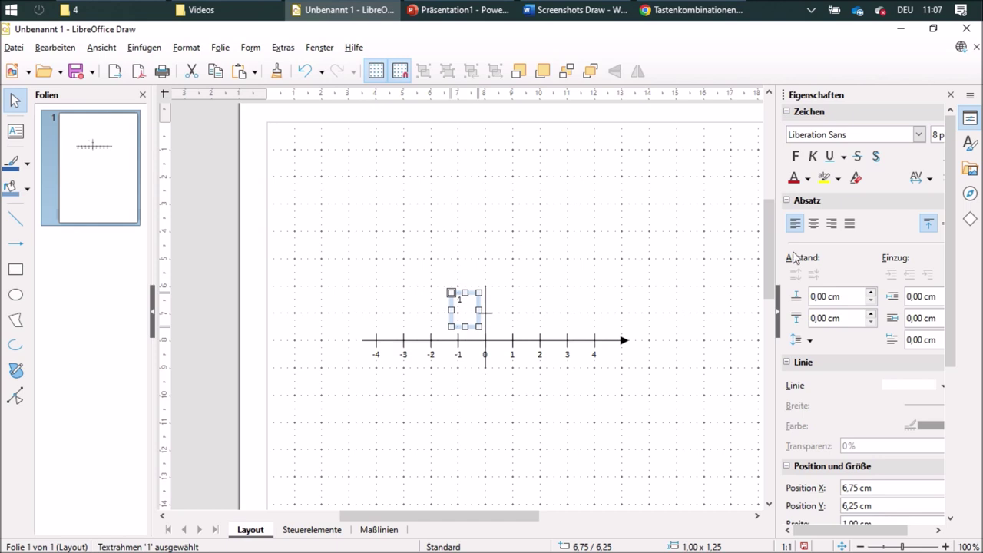
left_click(834, 225)
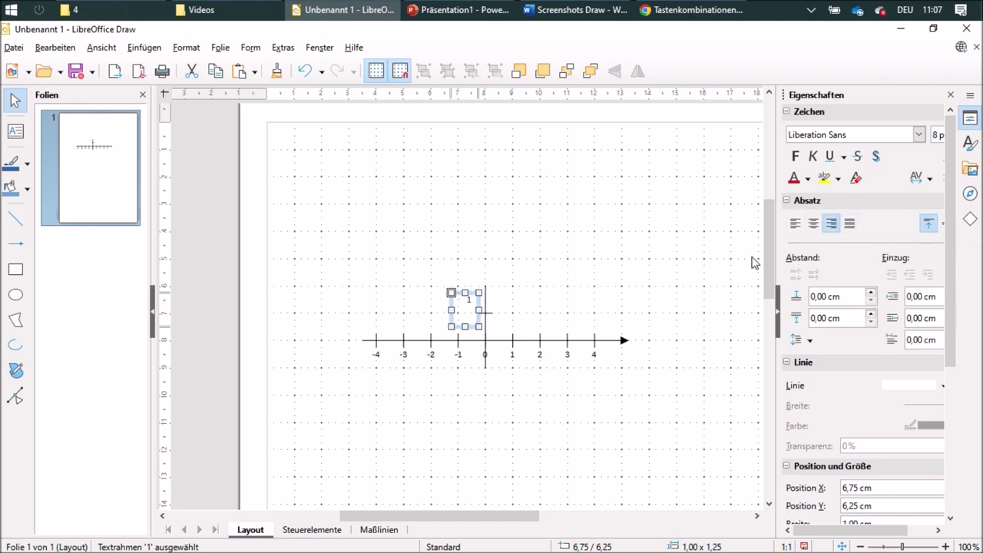
left_click_drag(772, 256, 714, 257)
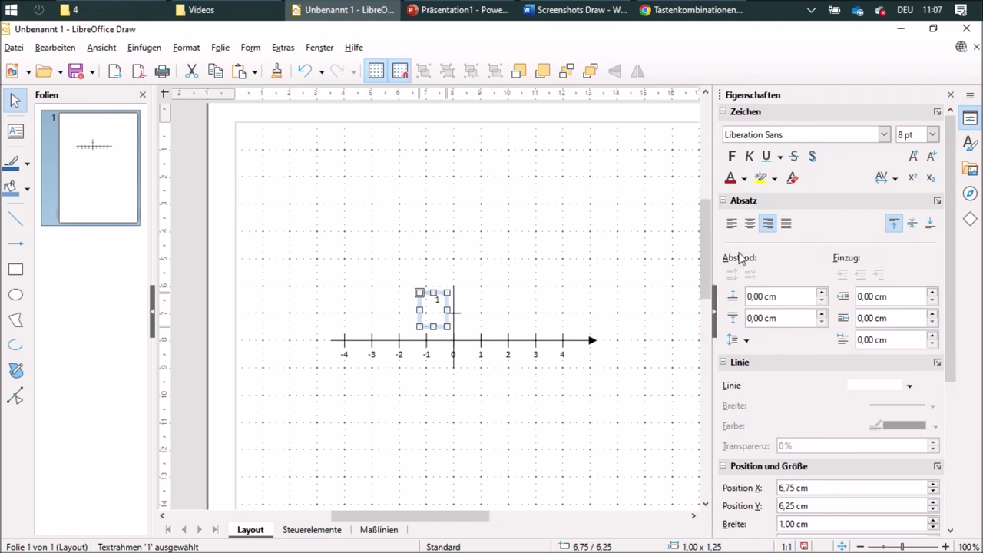
left_click(913, 224)
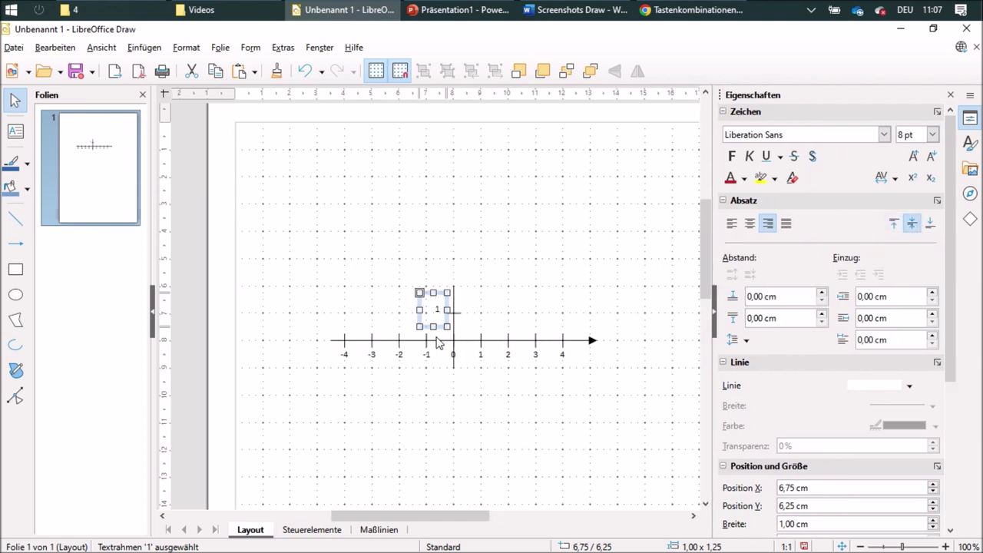
left_click_drag(435, 326, 435, 320)
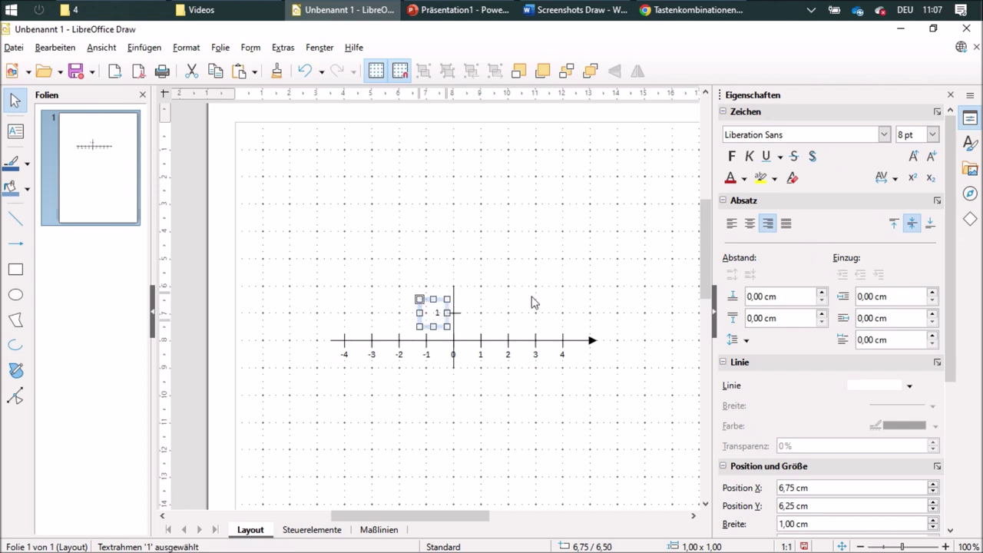
left_click(557, 298)
Delete the vertical line segment between the zero tick and the horizontal tick above it.
left_click_drag(411, 273, 500, 327)
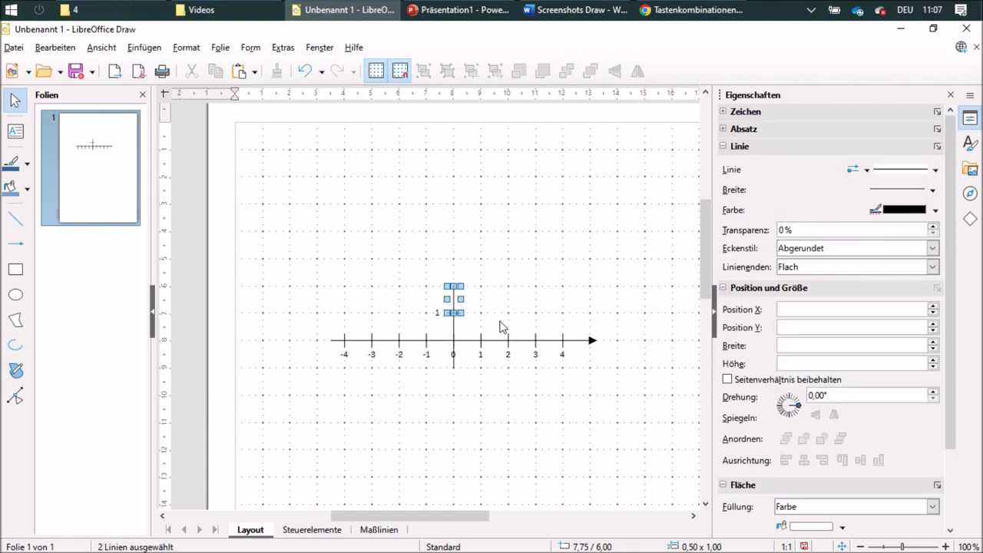
mouse_move(406, 267)
left_mouse_down()
mouse_move(501, 324)
mouse_move(514, 347)
left_mouse_up()
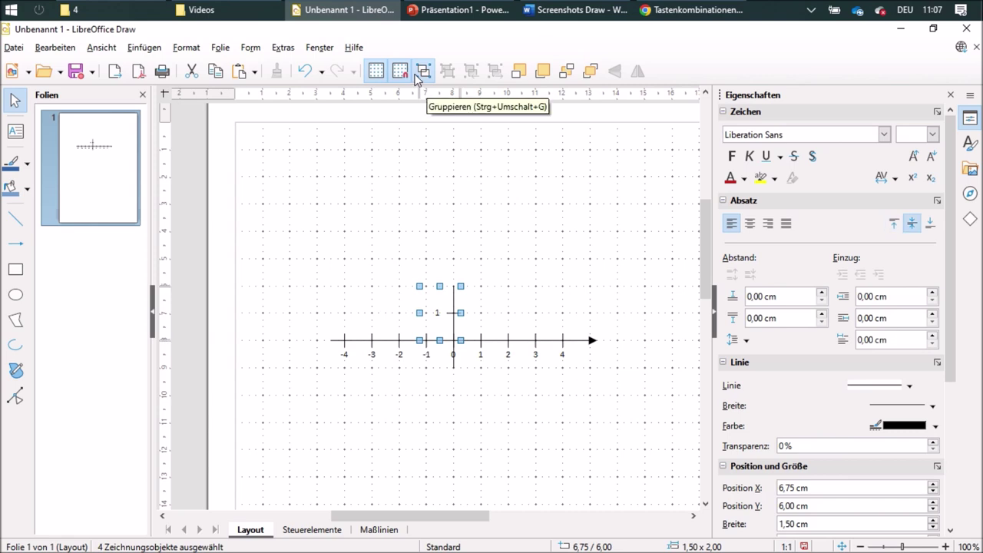
left_click(540, 279)
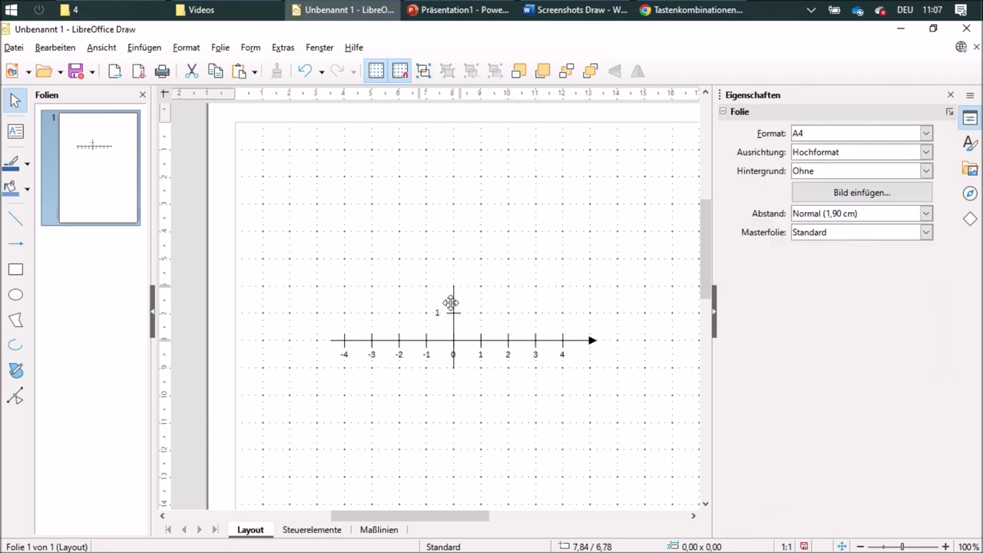
left_click_drag(454, 327, 481, 339)
key("Escape")
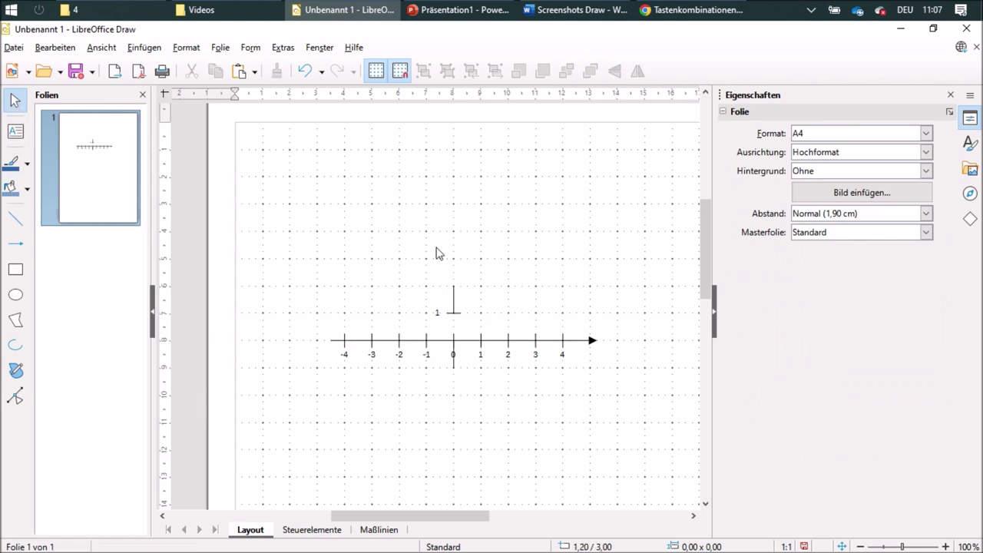
Group the 1 label, its horizontal tick and the vertical line above the tick.
left_click_drag(404, 251, 511, 347)
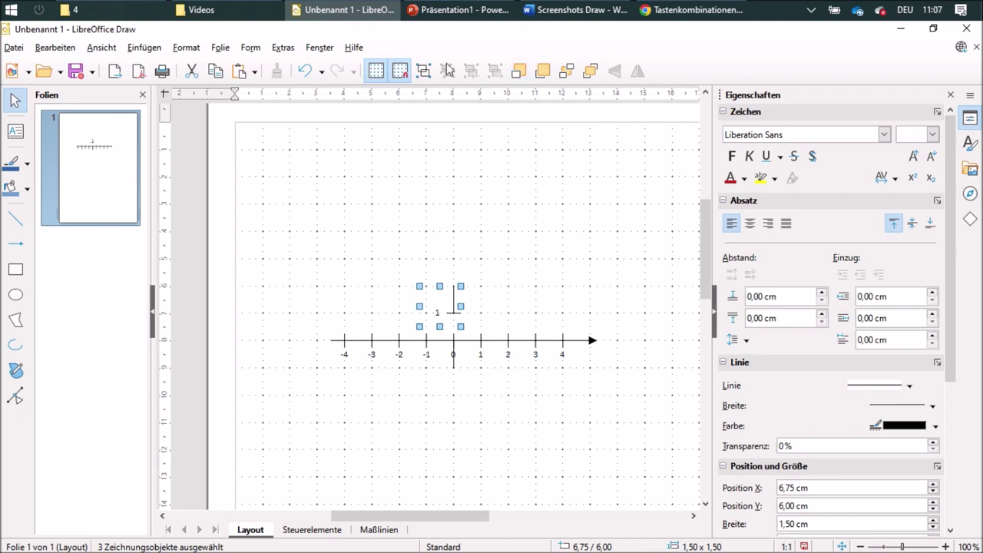
left_click(448, 70)
left_click(550, 289)
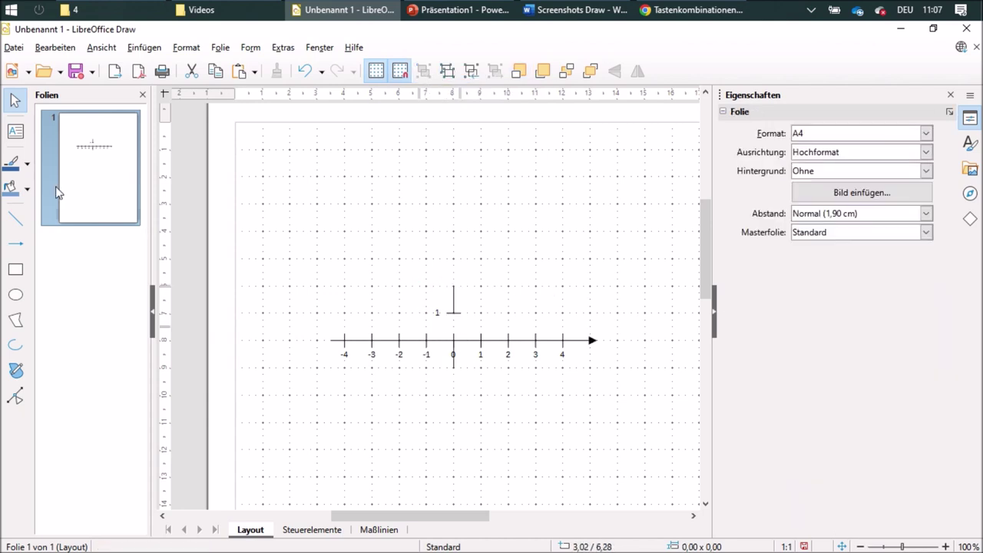
Draw a 1 cm vertical line from the horizontal tick labelled 1 down to the number line at zero.
left_click(15, 220)
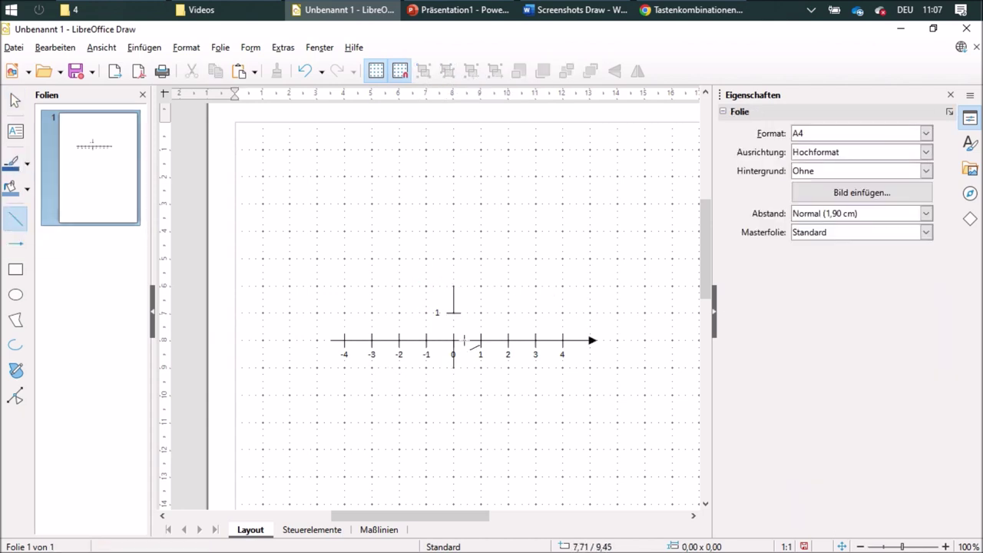
left_click_drag(453, 313, 453, 341)
left_click(461, 377)
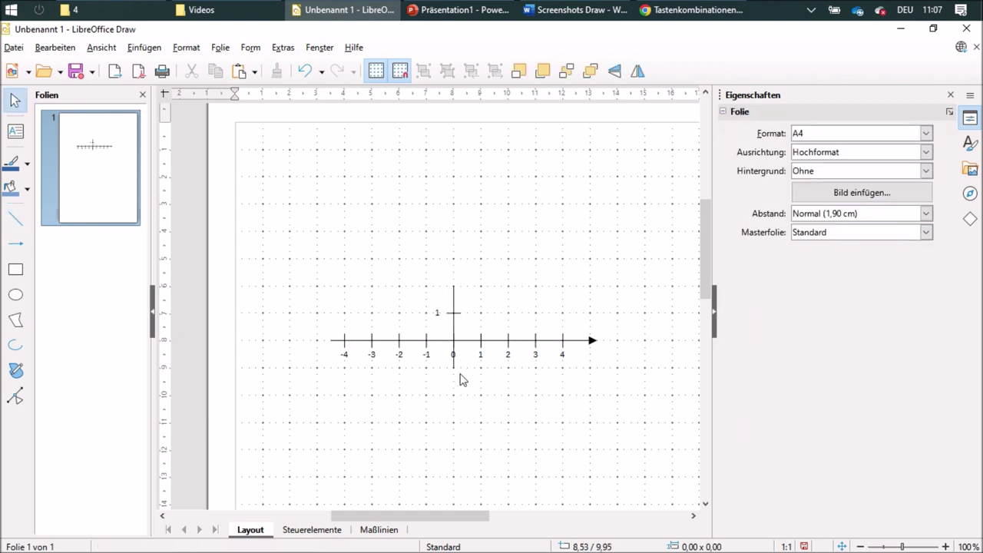
Delete the 1 cm vertical line that runs through the 0 label below the number line.
left_click(455, 364)
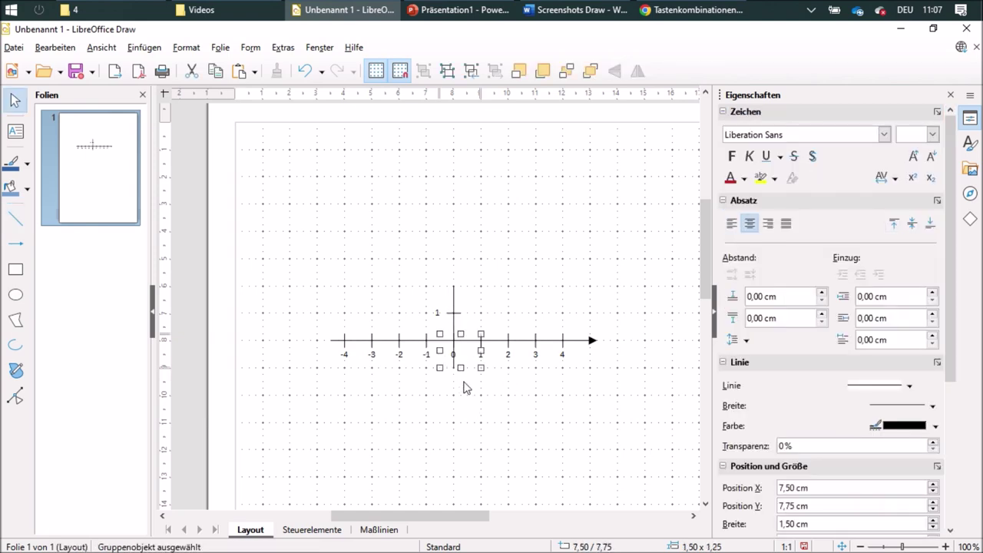
key("Delete")
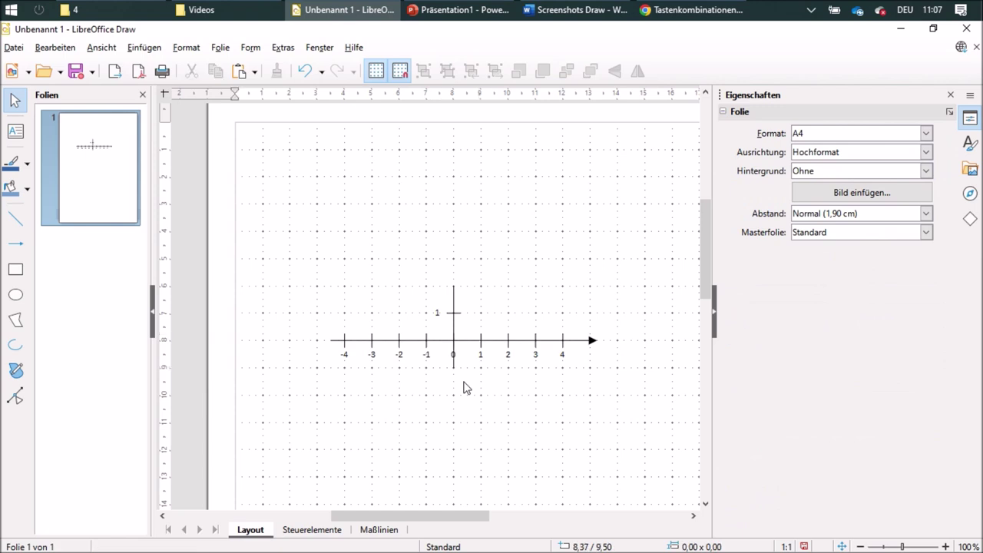
left_click(453, 361)
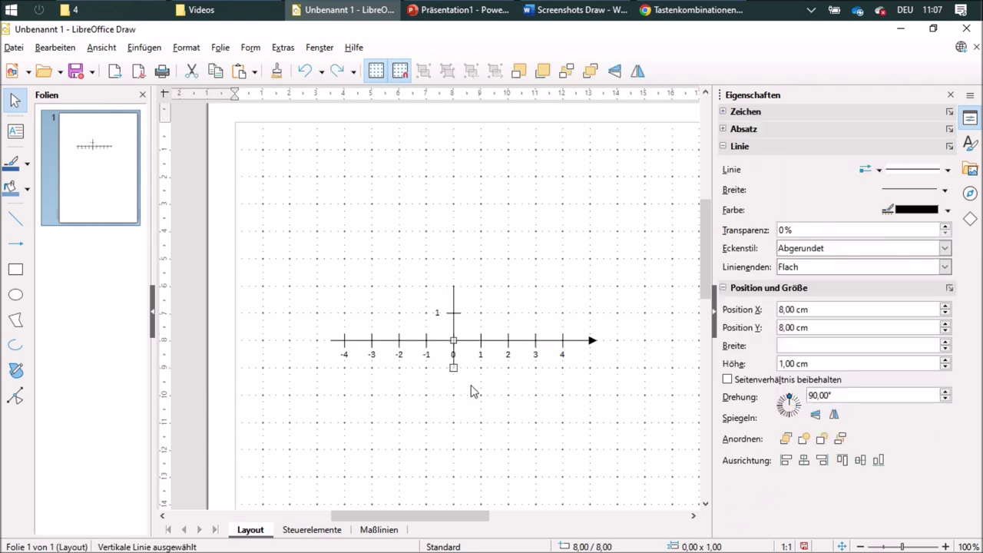
key("Delete")
Copy the grouped vertical-axis tick and label upward twice, aligning the copies at 1 cm spacing, 2 cm and 3 cm above the number line.
left_click(454, 295)
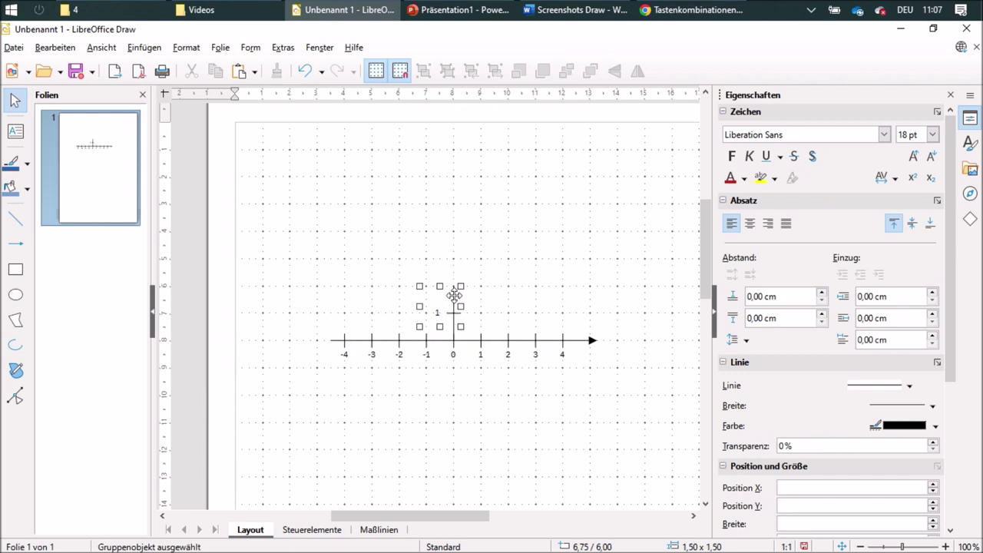
left_click_drag(454, 295, 456, 241)
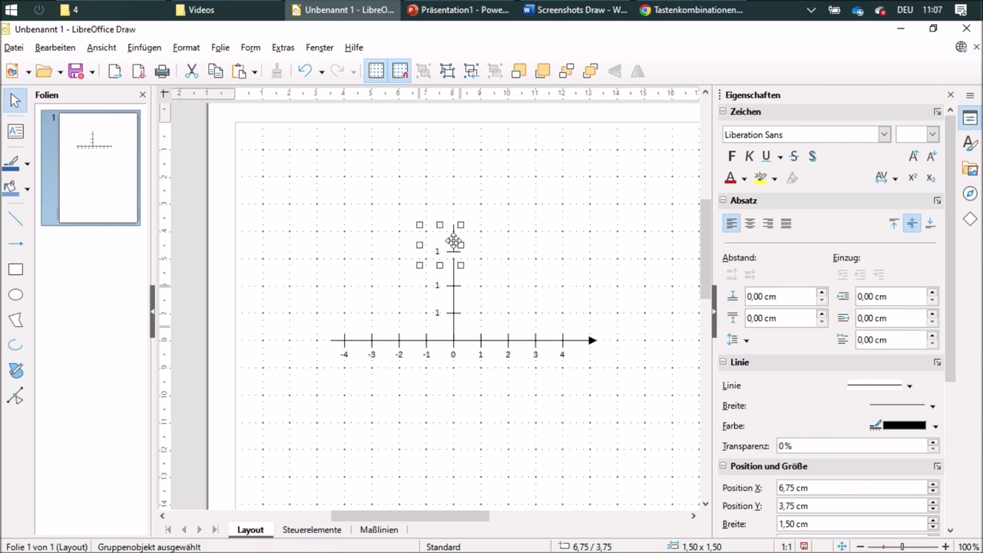
key("Down")
key("Down")
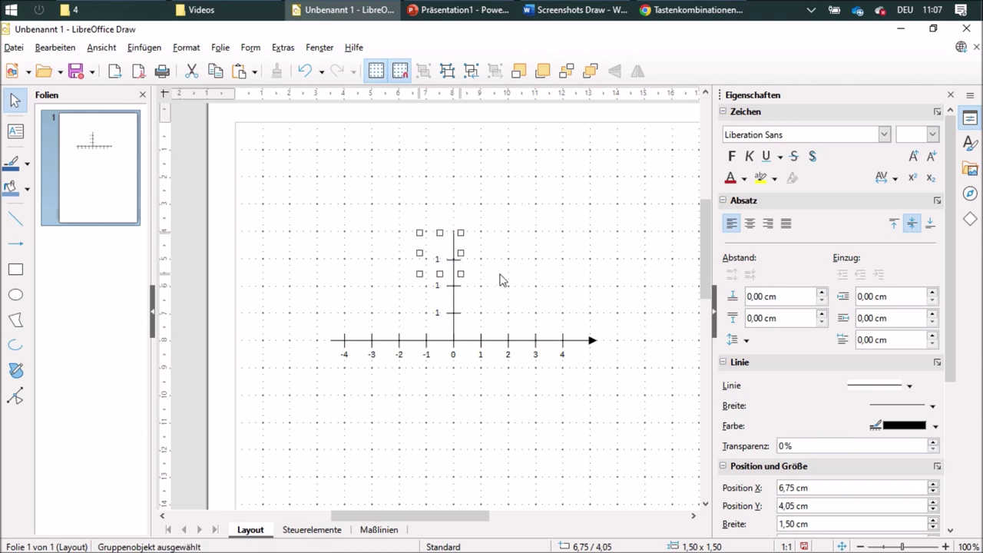
left_click(498, 281)
mouse_move(452, 247)
left_mouse_down()
mouse_move(451, 256)
mouse_move(453, 247)
left_mouse_up()
left_click(514, 261)
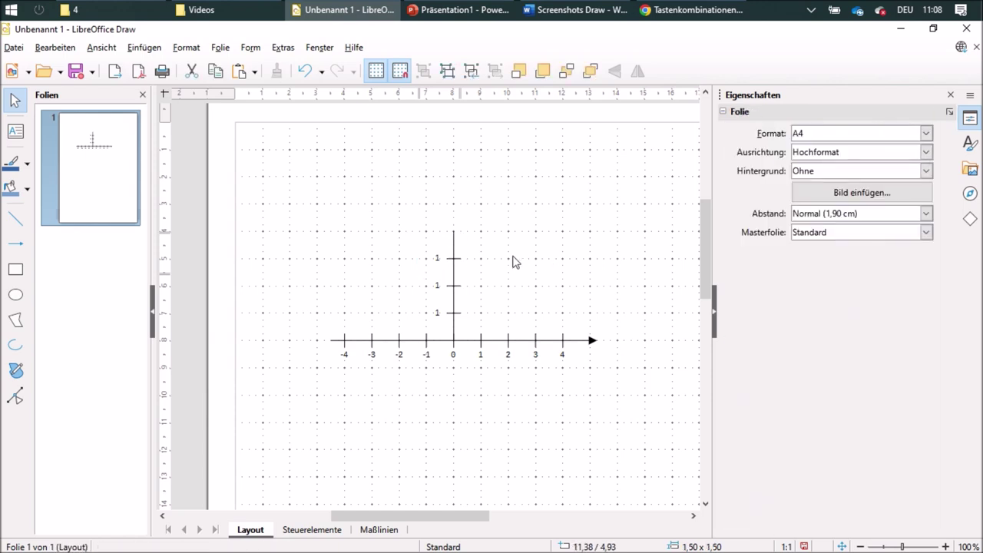
Copy the topmost vertical-axis tick group upward by 1 cm, placing the copy 4 cm above the horizontal axis.
left_click(453, 245)
left_click_drag(453, 244, 454, 215)
left_click(581, 259)
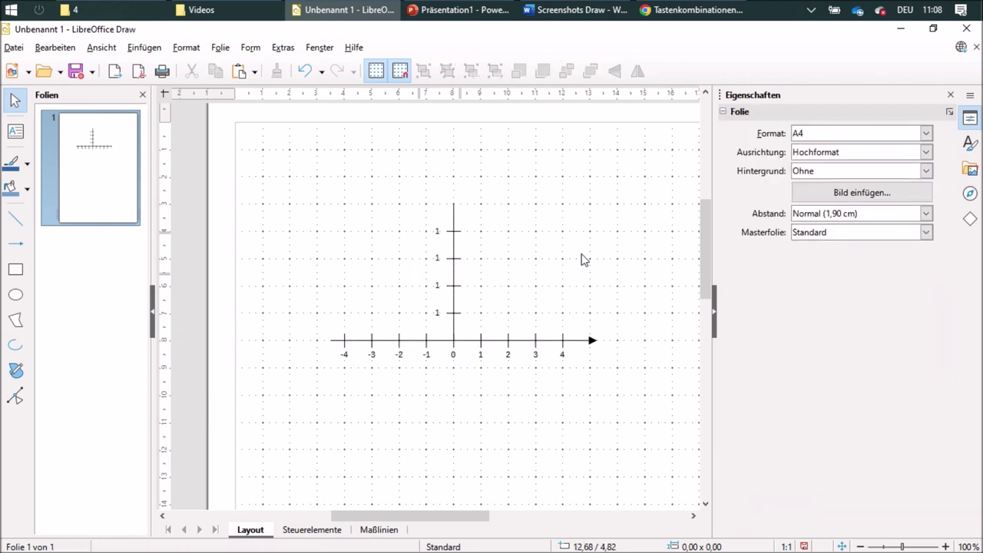
Copy the tick group below the horizontal axis three times, placing the ticks 1, 2 and 3 cm under it.
left_click(453, 220)
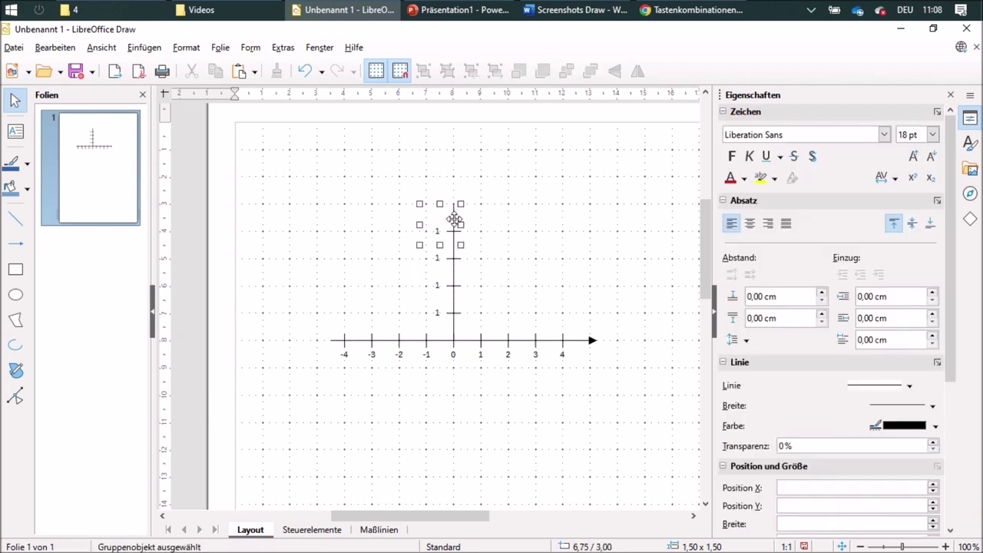
left_click_drag(455, 222, 464, 380)
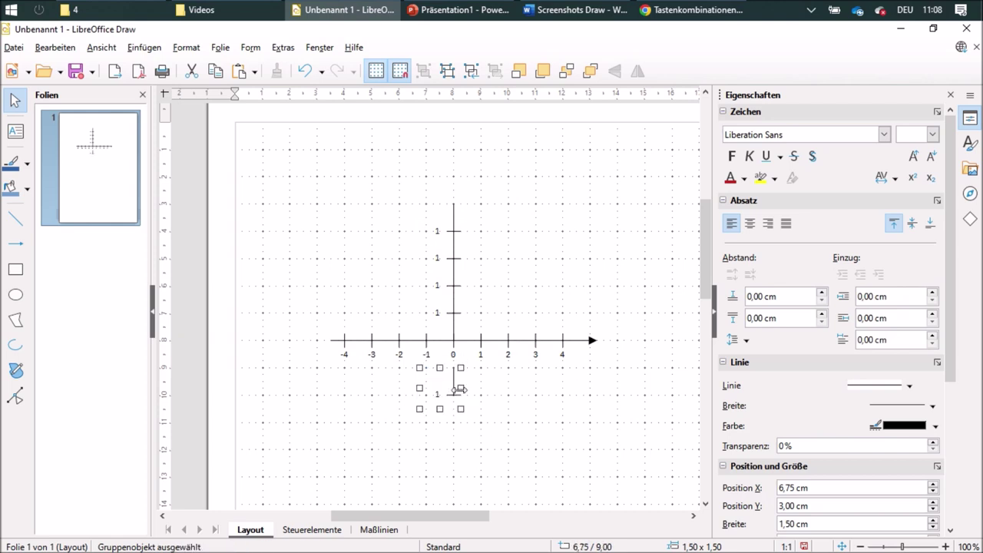
left_click(447, 388)
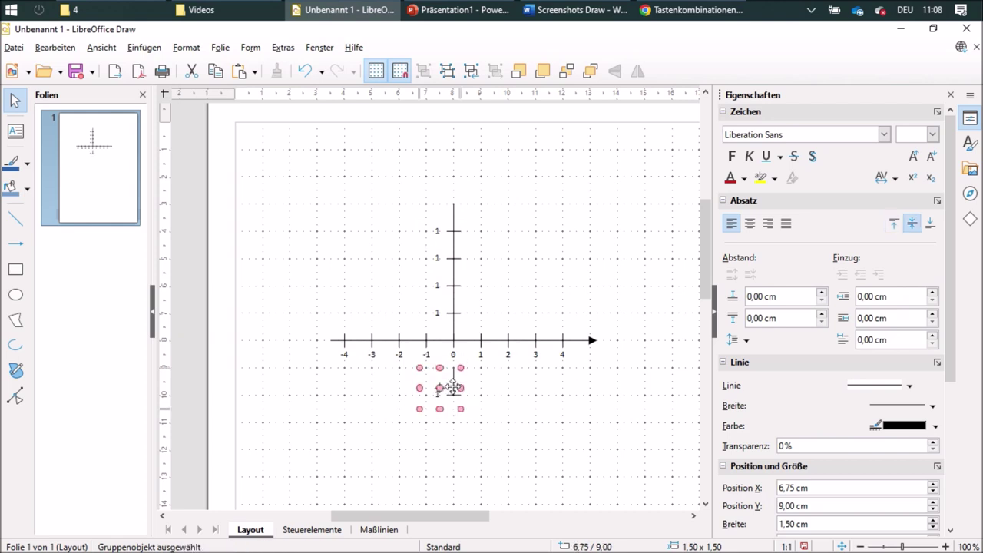
left_click_drag(445, 388, 453, 408)
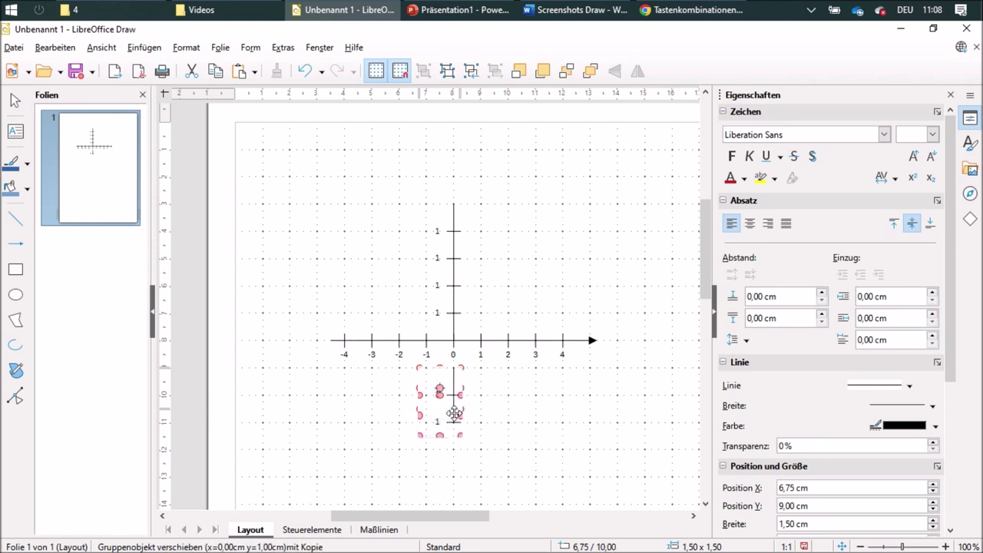
left_click(504, 456)
left_click(454, 412)
left_click_drag(454, 386, 455, 356)
left_click(527, 418)
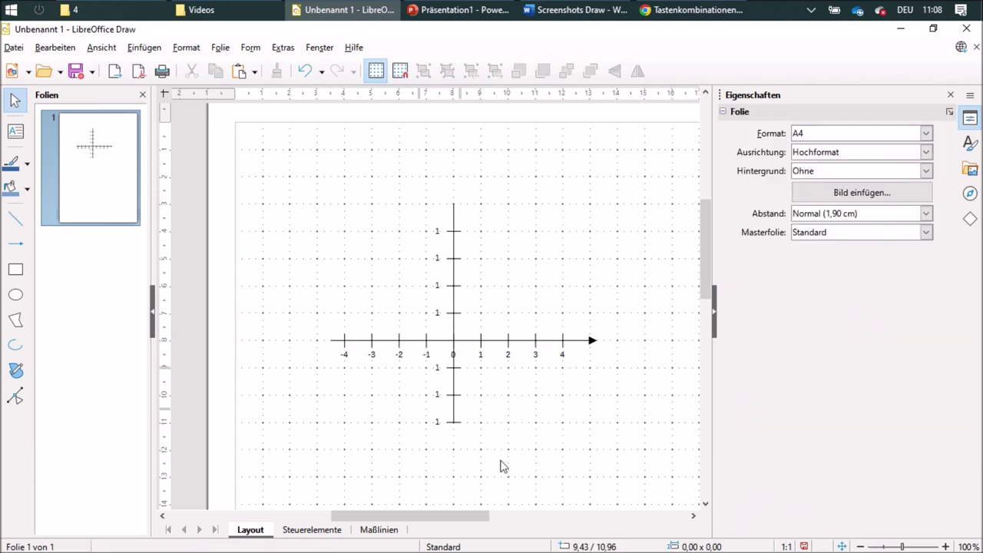
Copy the lowest vertical-axis tick group downward by 1 cm, placing its tick 4 cm below the horizontal axis.
scroll(507, 461, "down", 3)
left_click(453, 325)
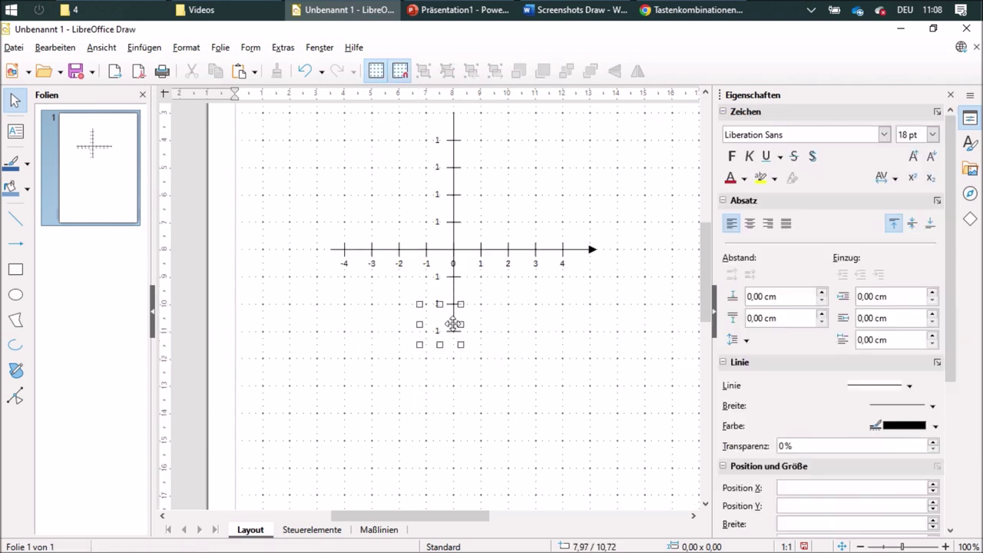
left_click_drag(453, 325, 453, 352)
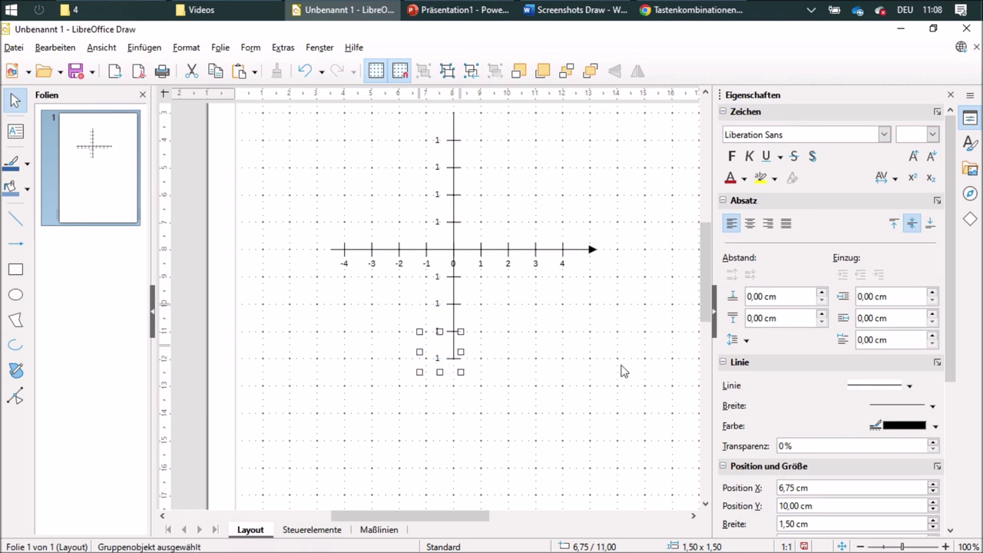
left_click(619, 371)
scroll(590, 366, "up", 3)
scroll(530, 338, "down", 1)
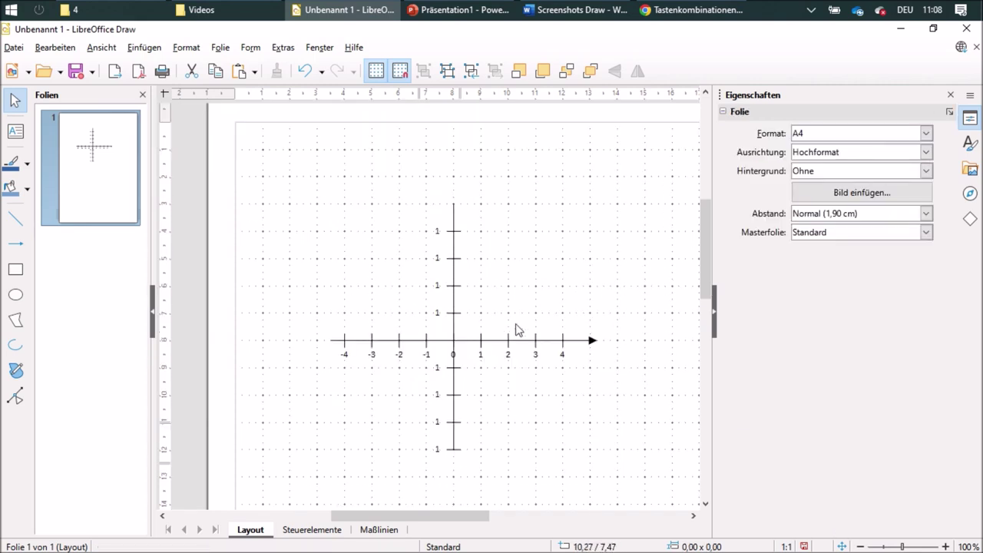
Cap the vertical axis with an upward arrow 0.25 cm long and extend its lower end with a line about 0.5 cm long.
left_click(15, 244)
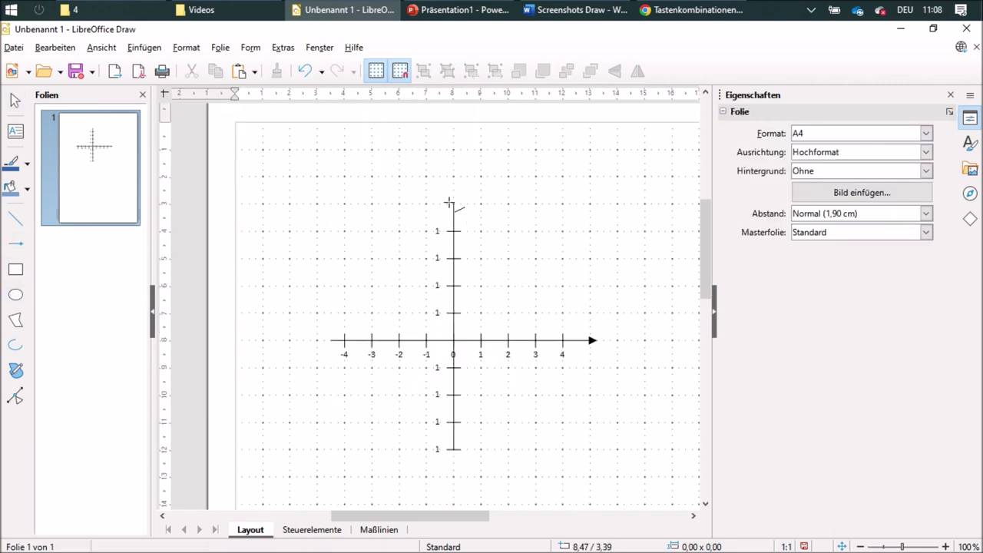
left_click_drag(454, 204, 453, 198)
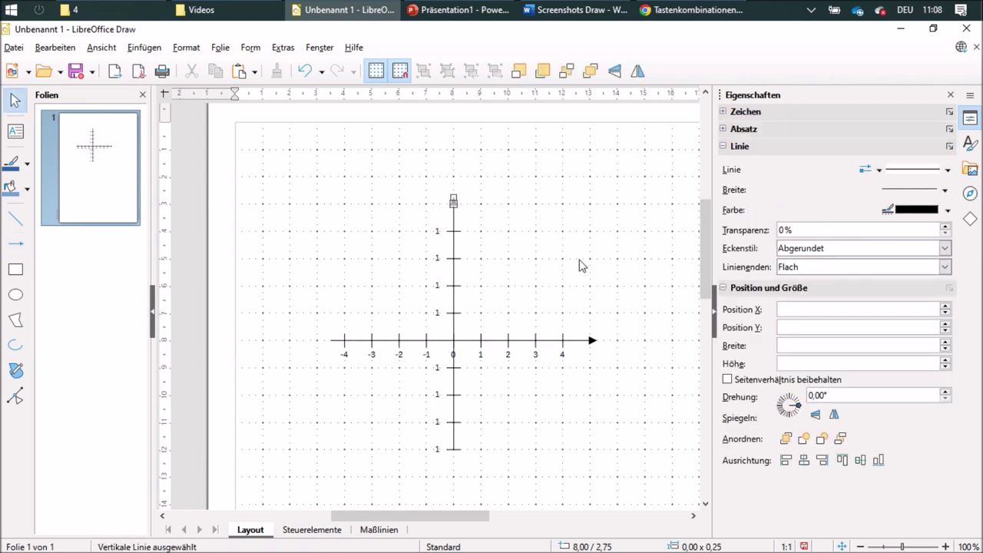
left_click(15, 219)
left_click_drag(454, 452, 453, 463)
left_click(566, 461)
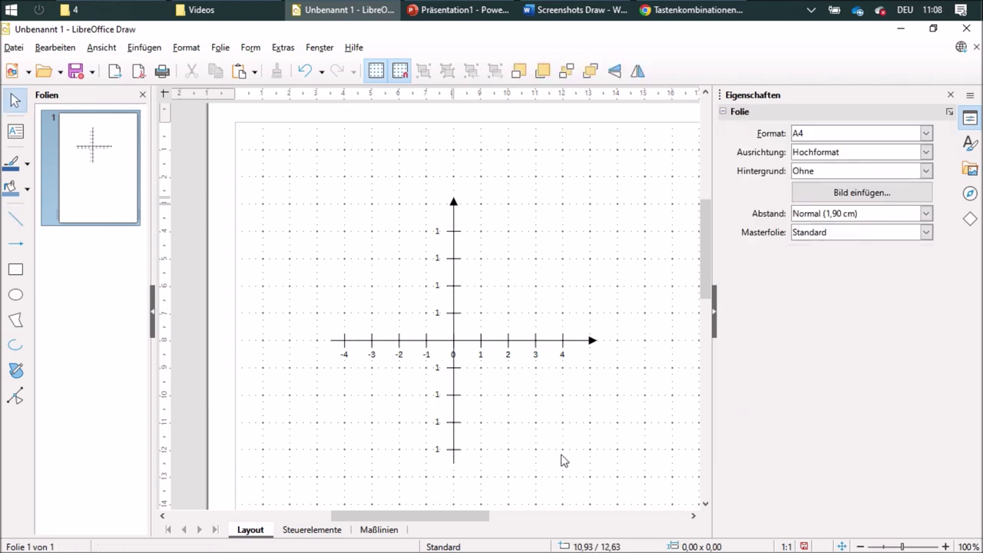
Relabel the vertical-axis ticks 2, 3 and 4 cm above the horizontal axis as 2, 3 and 4.
scroll(553, 442, "up", 2)
left_click(414, 355)
left_click(413, 355)
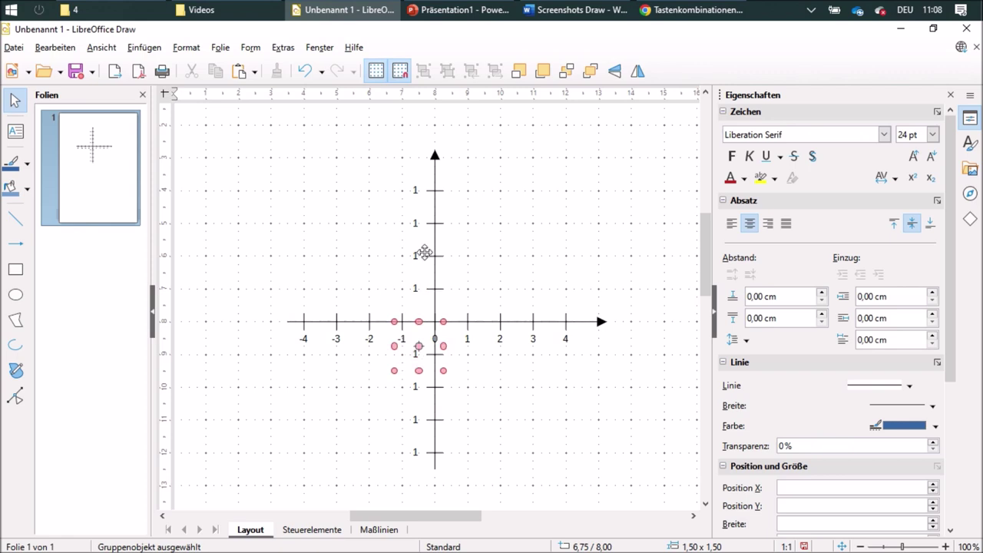
left_click(416, 255)
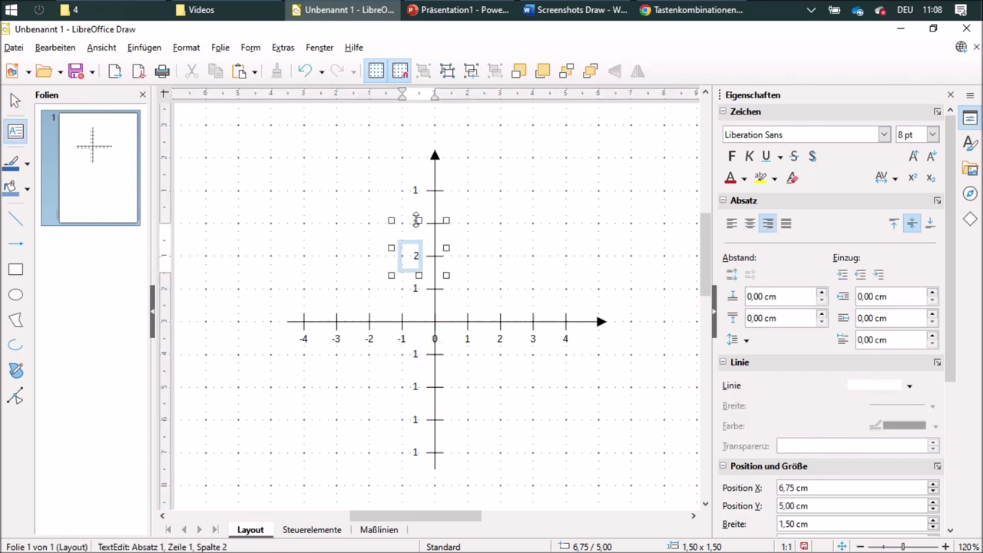
left_click(416, 221)
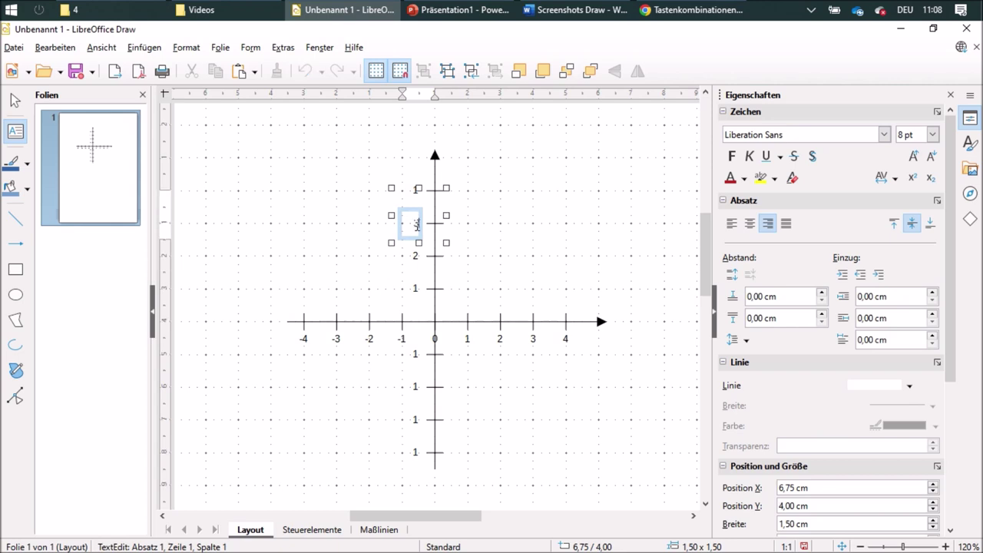
left_click(415, 192)
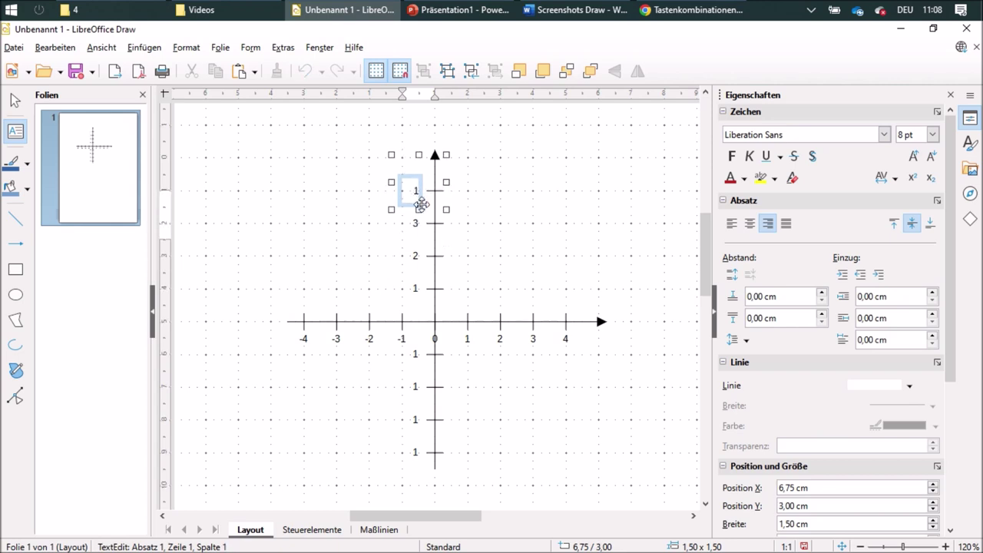
type("4")
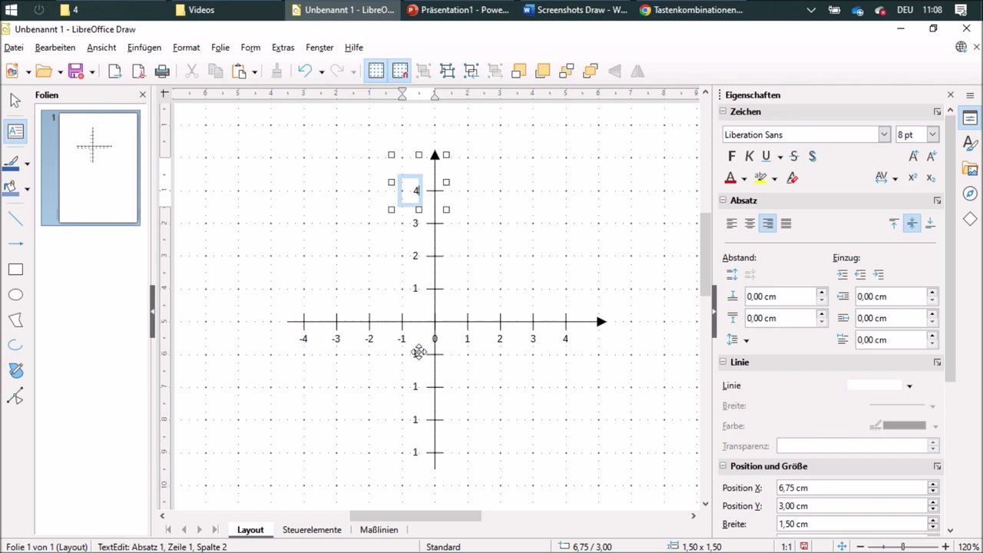
Relabel the vertical-axis ticks below the horizontal axis as -1, -2, -3 and -4, going downward.
left_click(419, 352)
left_click(417, 355)
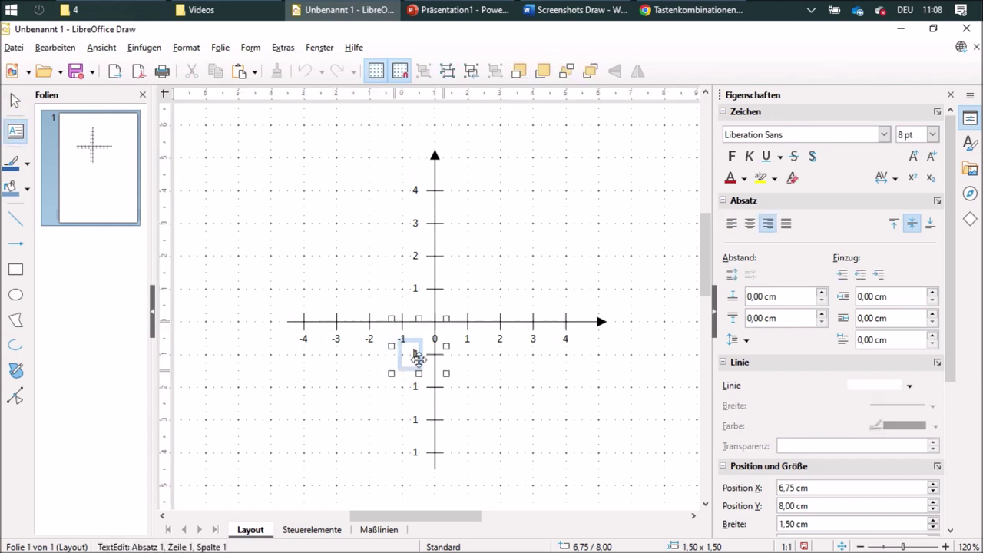
type("-1")
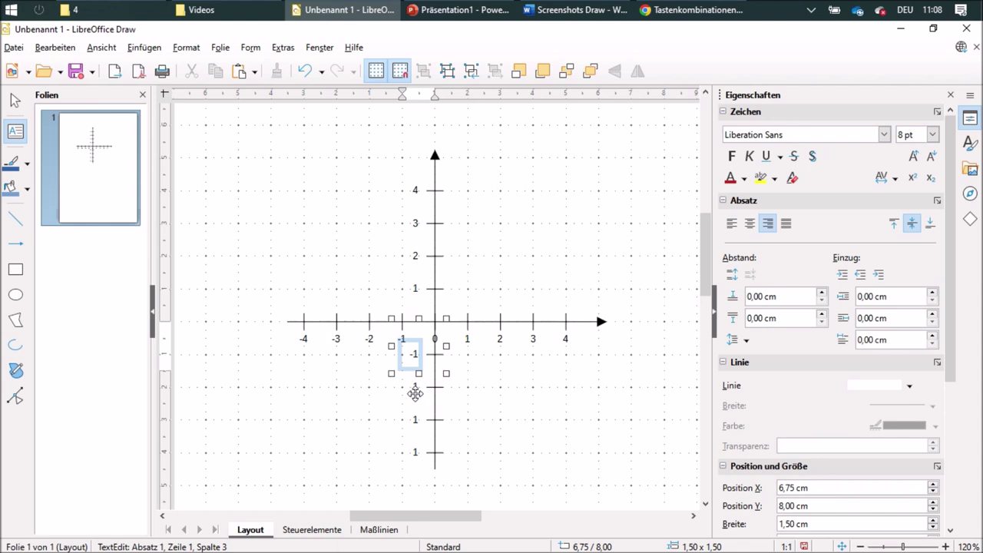
left_click(417, 388)
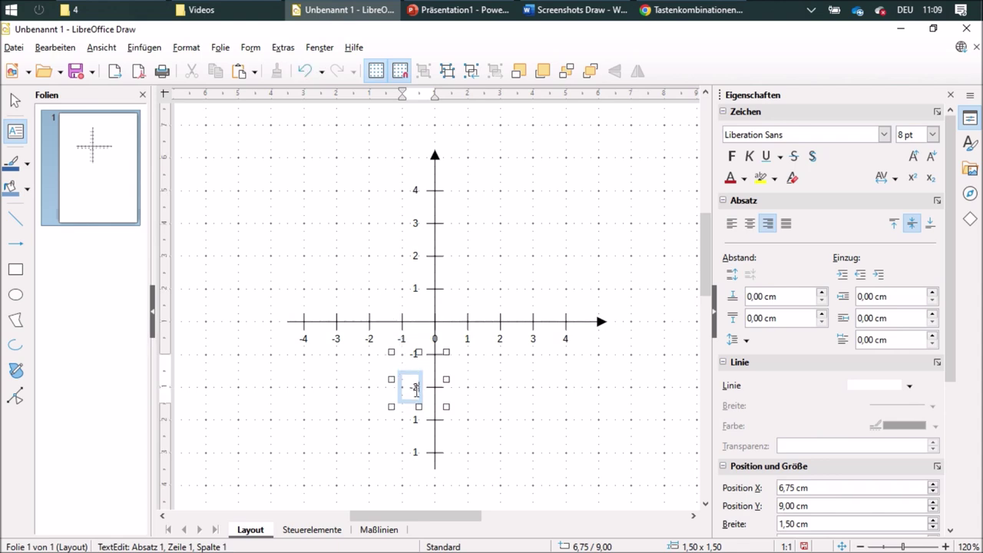
scroll(536, 440, "down", 1)
left_click(417, 371)
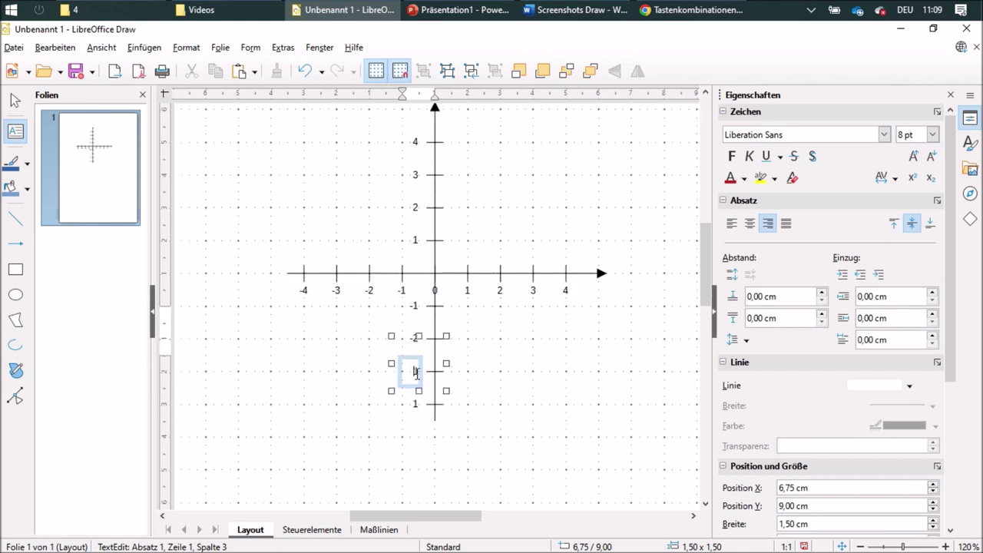
key("Delete")
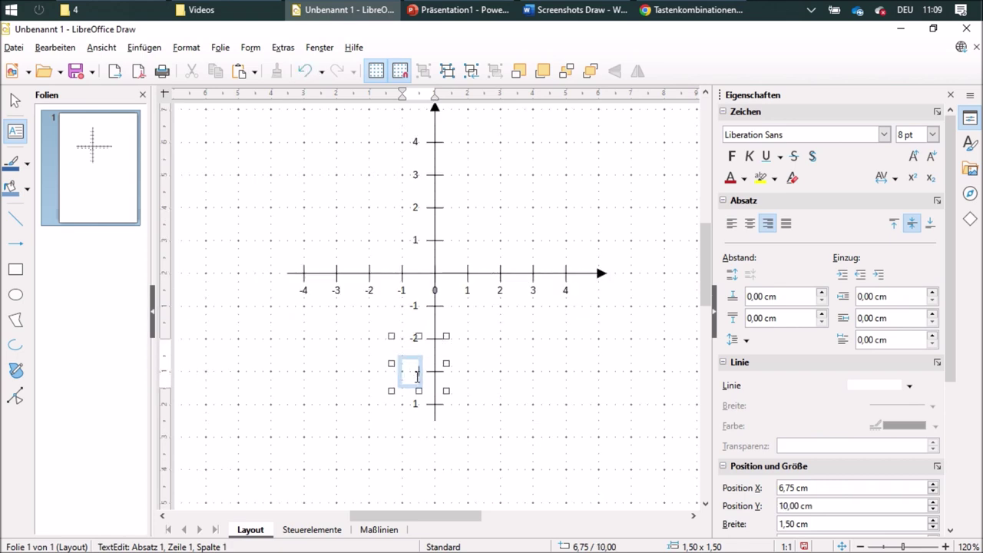
left_click(416, 406)
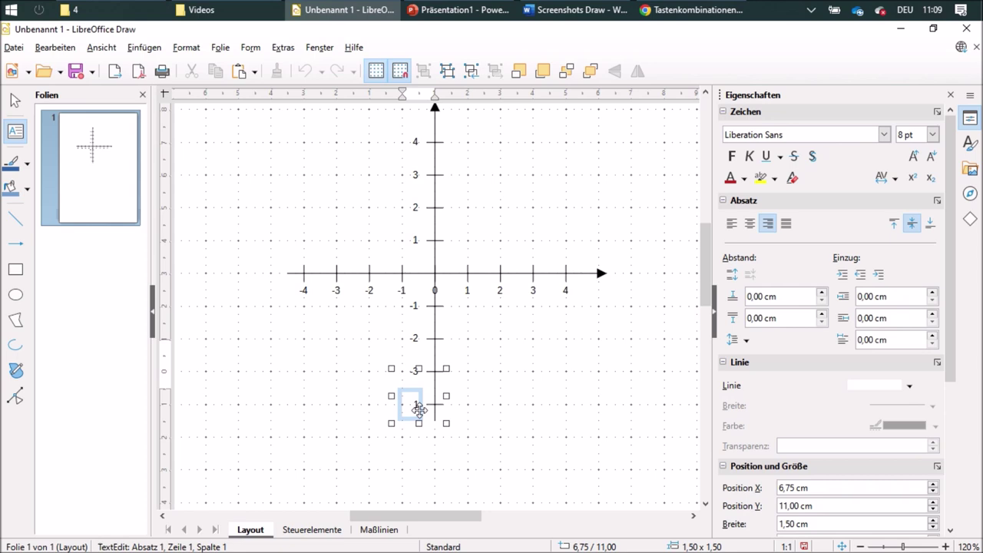
key("Delete")
left_click(514, 418)
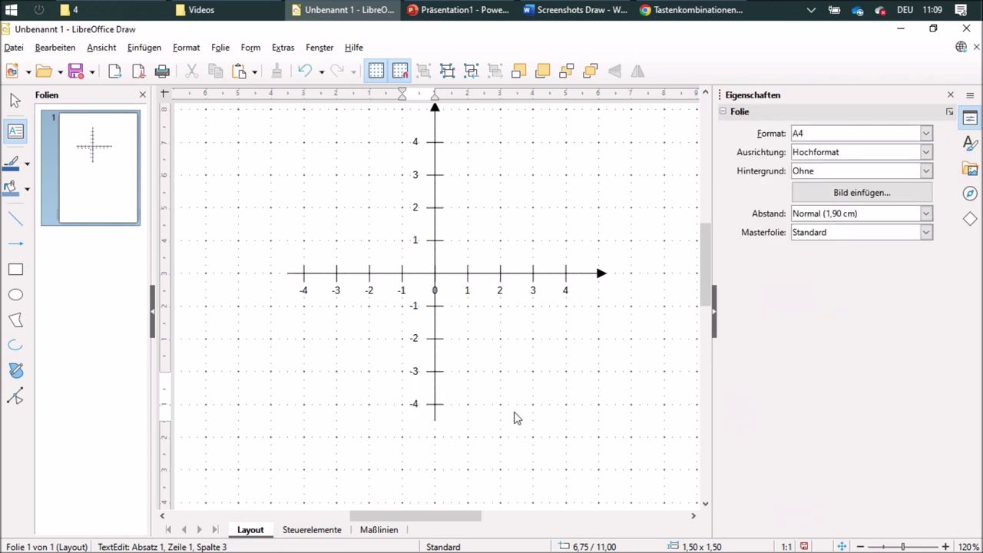
Group all the axis lines, ticks, labels and arrows into a single coordinate-system object.
scroll(529, 419, "up", 2)
scroll(277, 239, "down", 1)
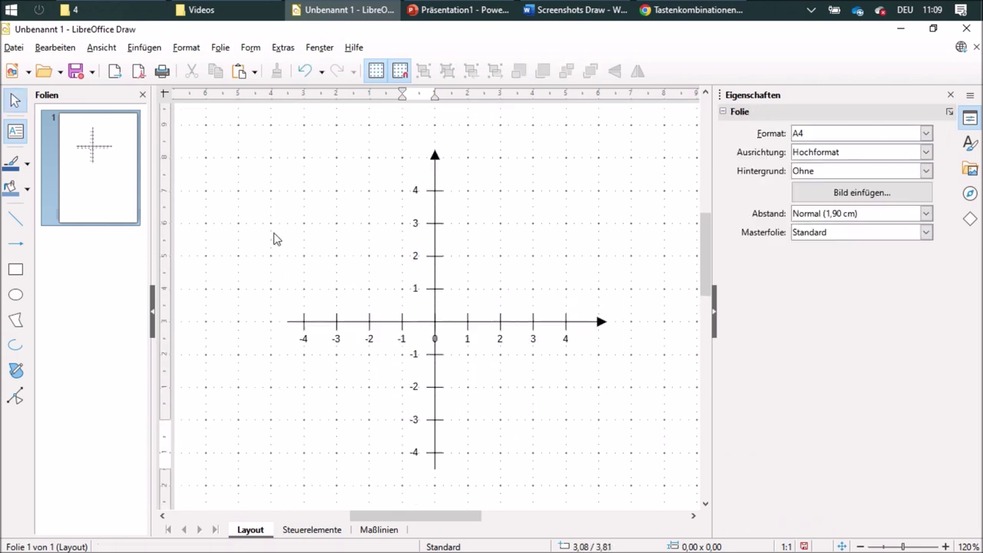
scroll(314, 256, "down", 1, "ctrl")
mouse_move(236, 145)
left_mouse_down()
mouse_move(592, 435)
mouse_move(643, 458)
mouse_move(658, 482)
left_mouse_up()
left_click(423, 70)
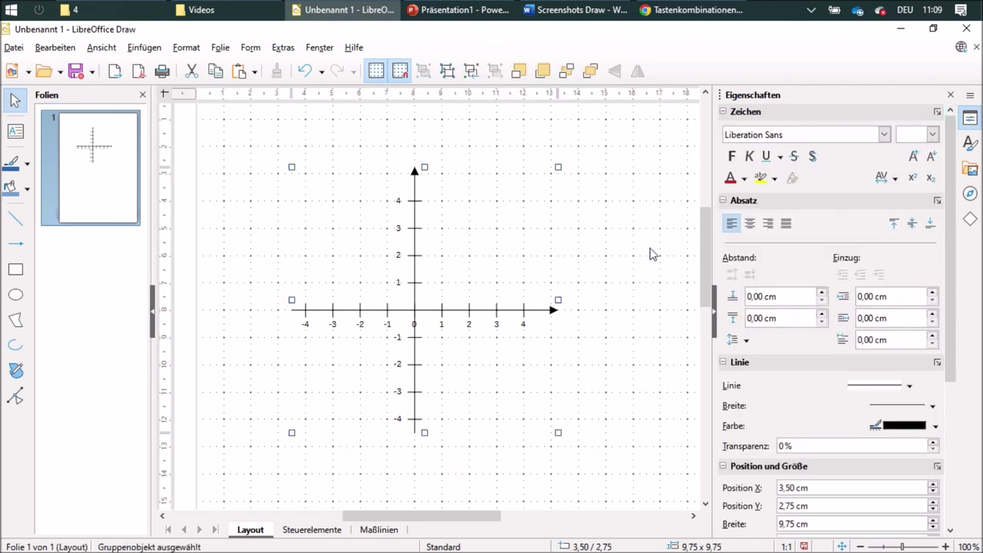
left_click(624, 254)
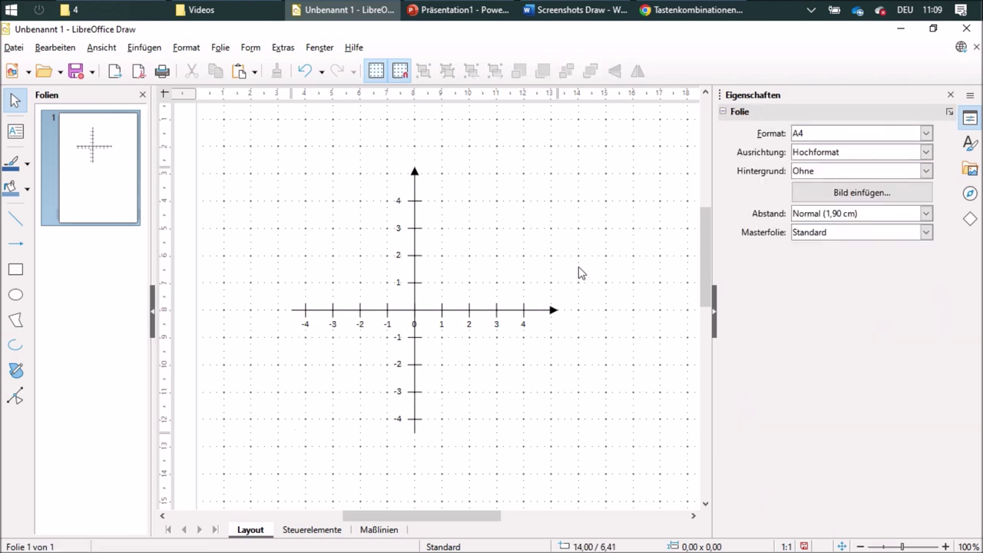
Draw a 0.5 cm square above the -4 tick and copy it side by side into an 8 cm row reaching above the 4 tick.
left_click(16, 270)
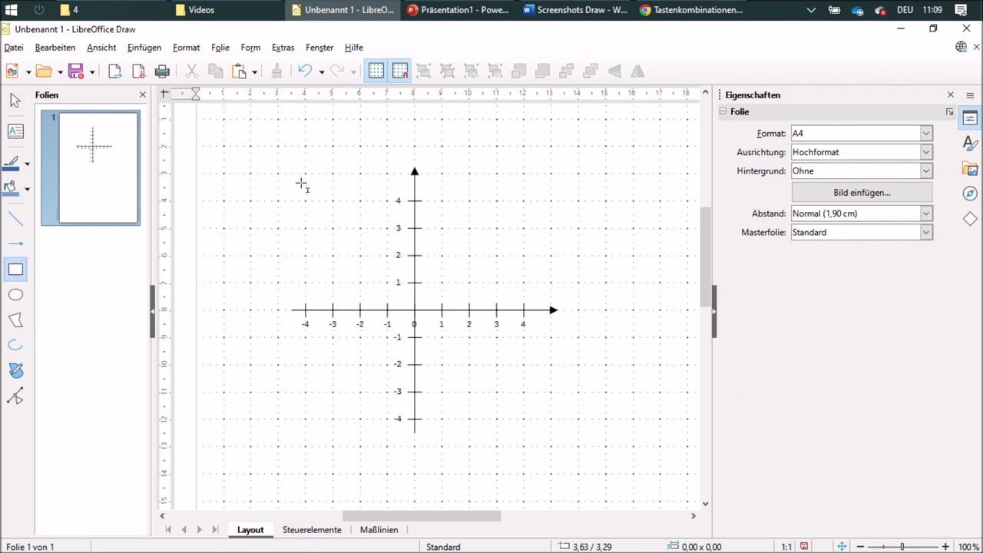
left_click_drag(305, 175, 326, 181)
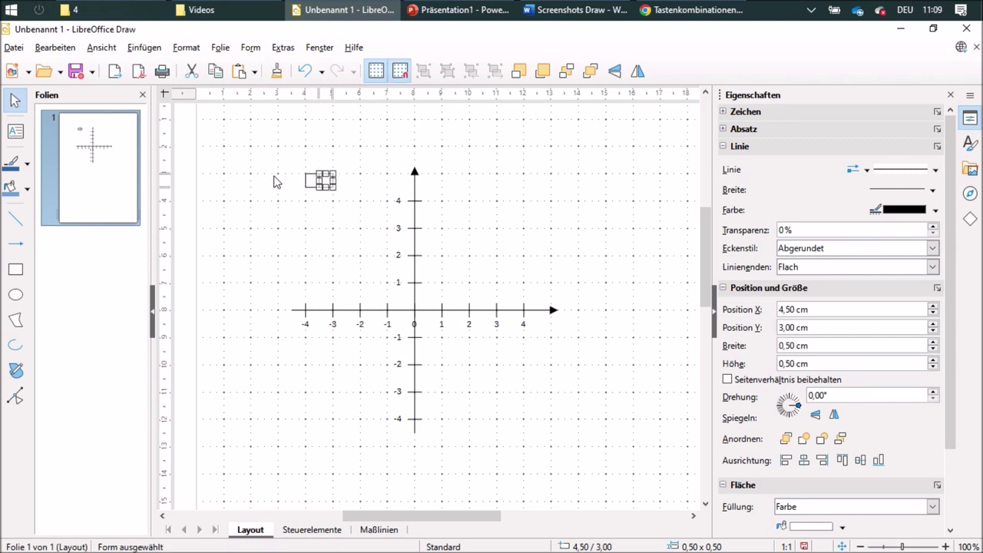
left_click_drag(325, 179, 353, 180)
left_click(311, 176)
left_click_drag(270, 150, 522, 183)
left_click(603, 198)
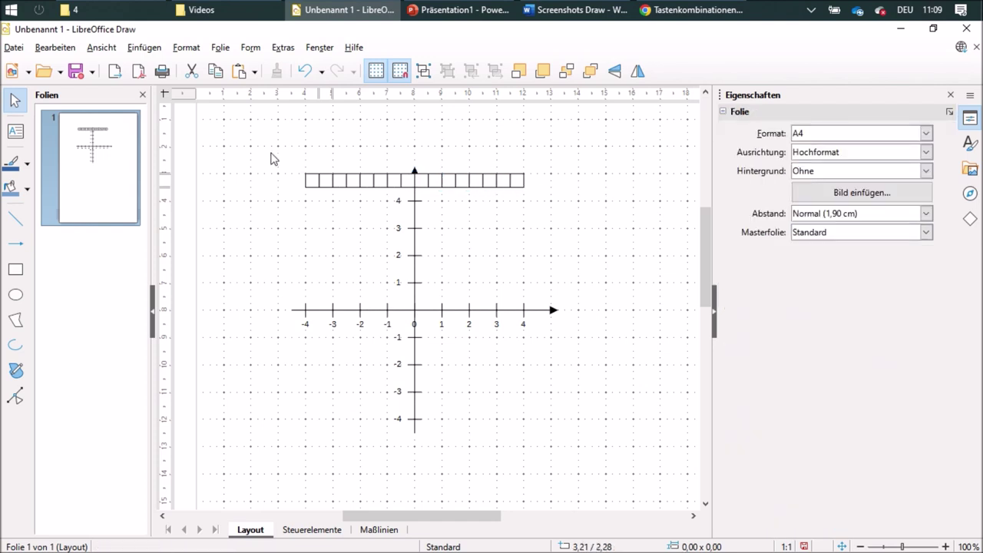
Group the 16 squares of the row above the coordinate system into one object.
left_click_drag(272, 146, 606, 218)
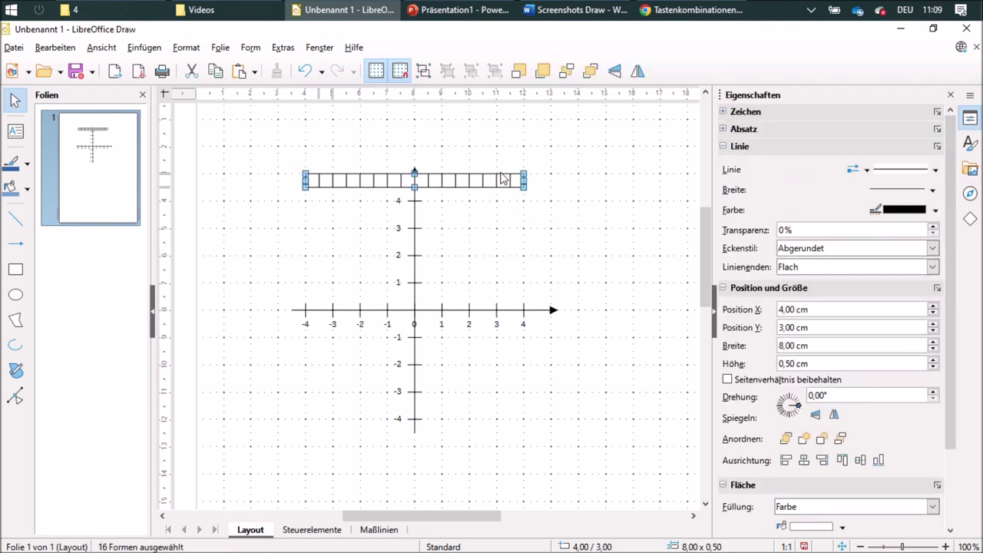
left_click(423, 71)
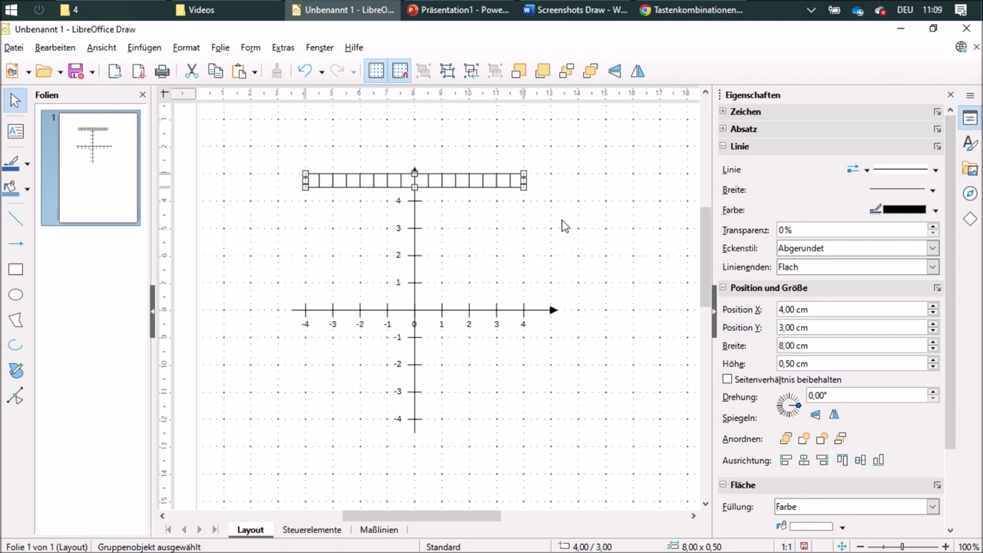
left_click(562, 222)
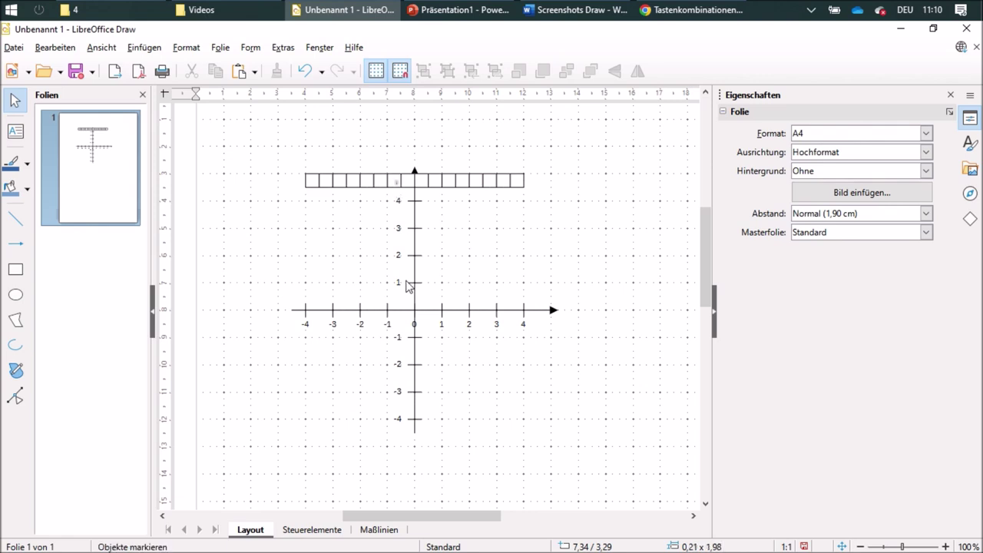
Copy the grouped row of squares directly beneath itself at Y 3.50 cm and again beside the -4 tick at Y 11.50 cm.
left_click_drag(369, 179, 370, 195)
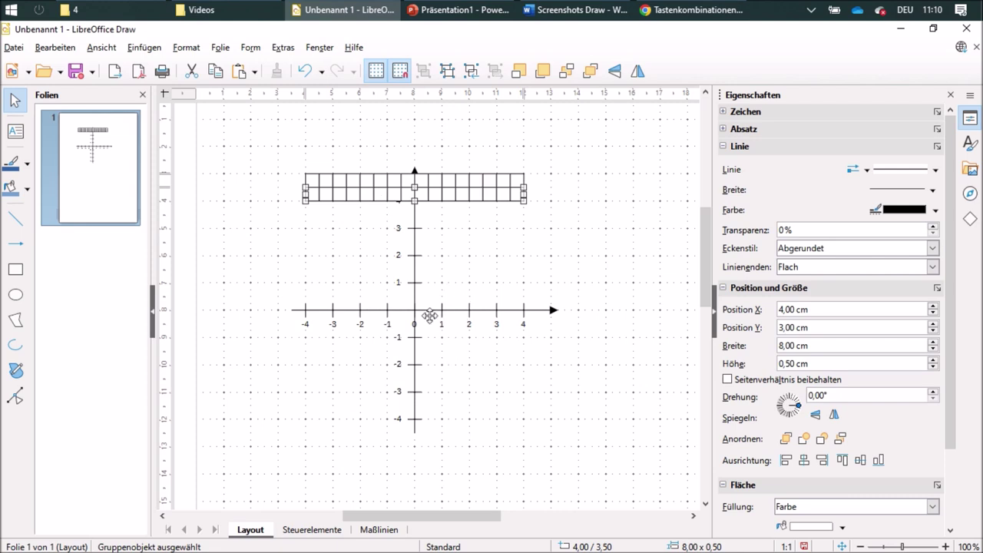
left_click(345, 192)
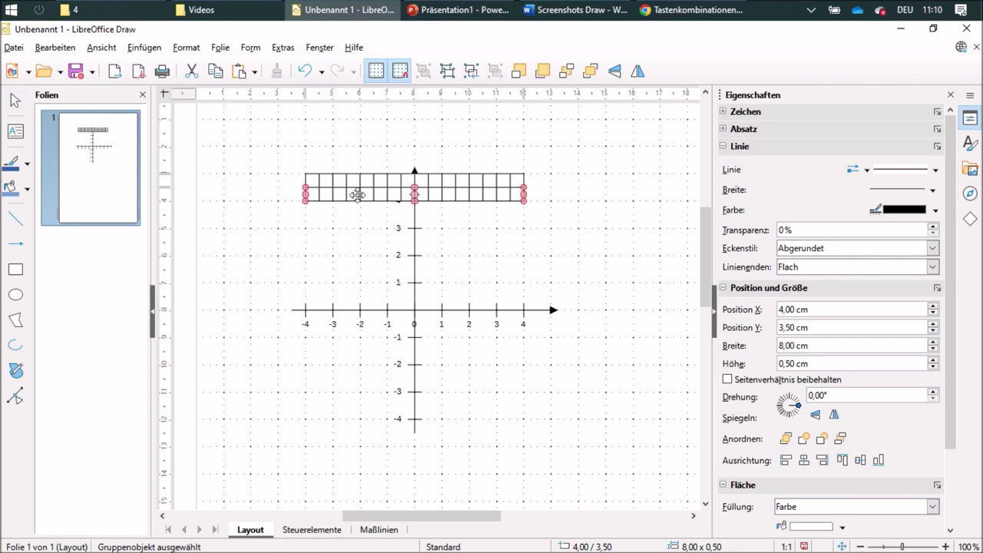
left_click(353, 180)
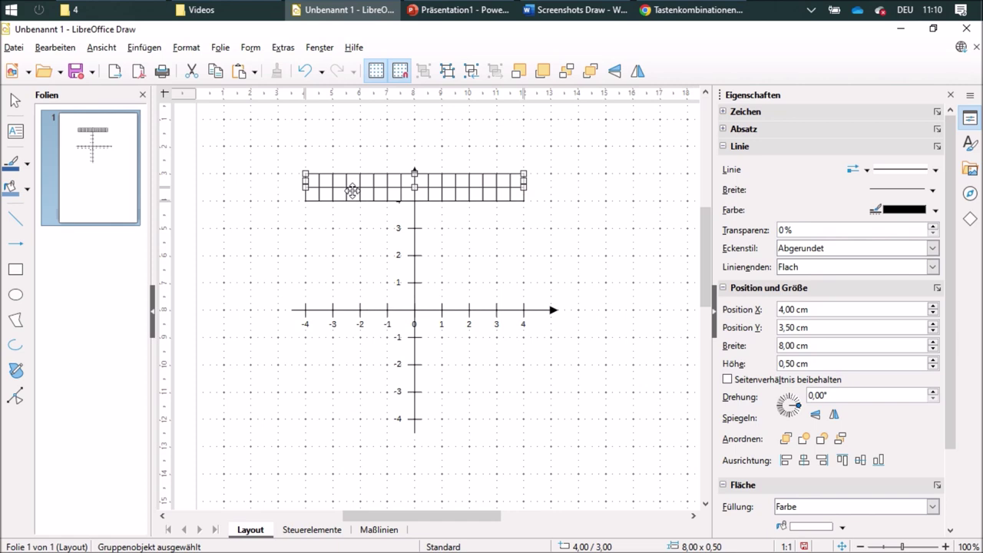
left_click_drag(354, 180, 357, 407)
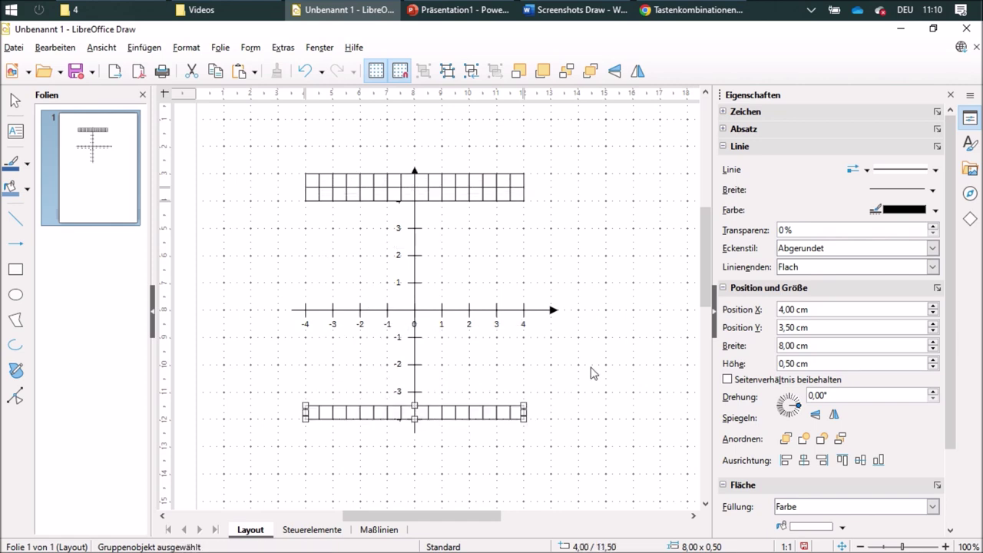
Move the coordinate system aside to X 12.25 cm and copy rows into the gap to complete an 8 x 9 cm grid.
left_click(590, 373)
left_click_drag(427, 309, 666, 314)
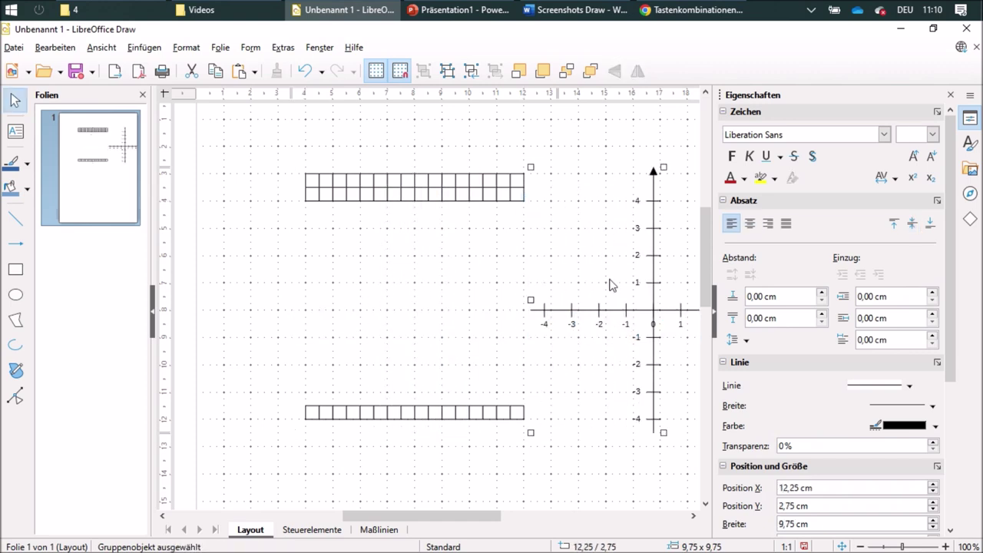
left_click_drag(273, 163, 562, 231)
left_click_drag(413, 198, 410, 414)
Group all the rows of squares into one grid object and set its line colour to dark gray.
left_click_drag(273, 144, 588, 470)
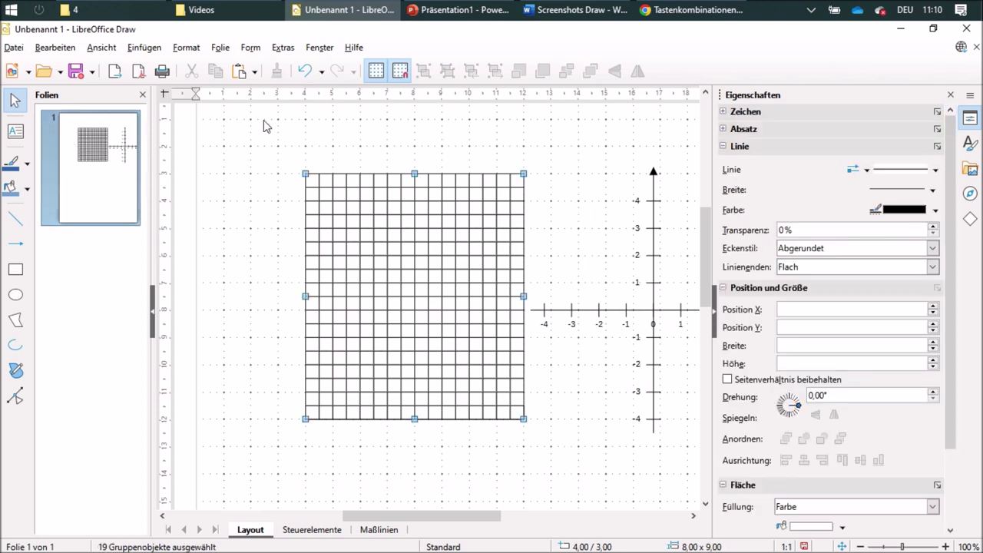
left_click(424, 71)
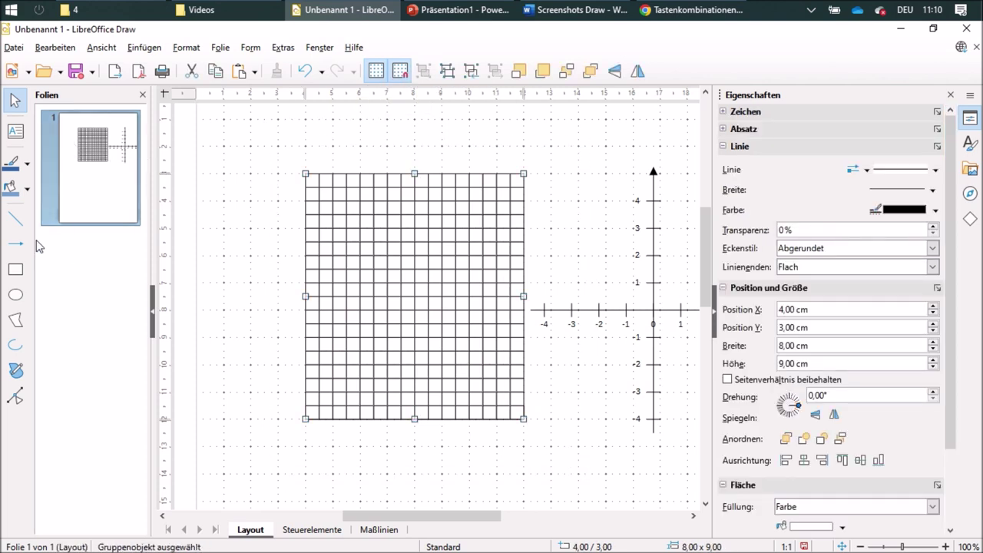
left_click(27, 164)
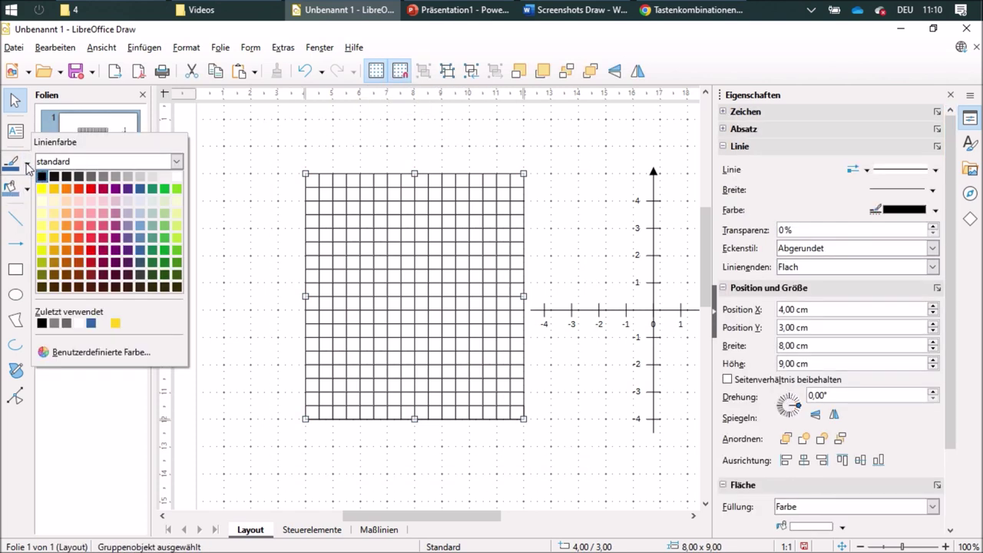
left_click(91, 176)
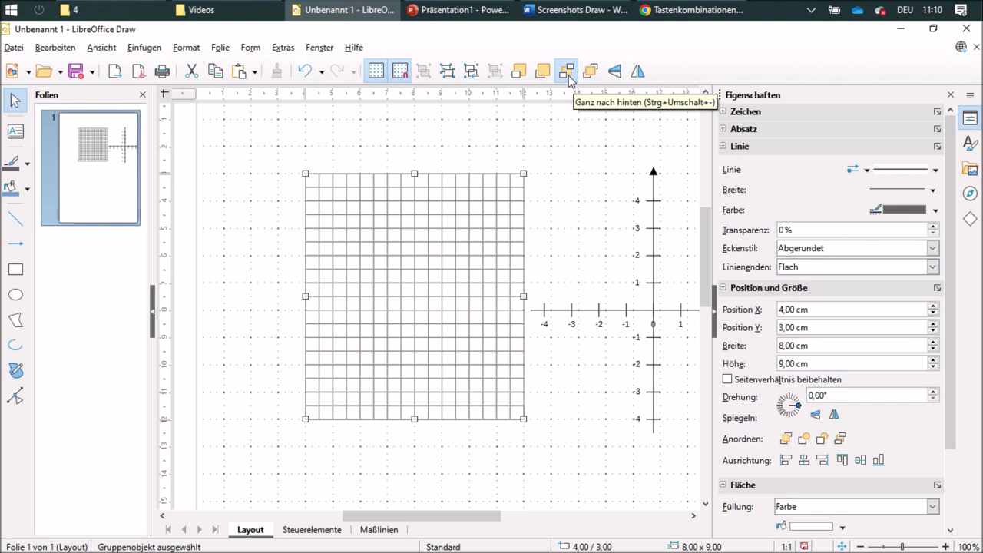
Send the grid to the back and move the coordinate system onto it, with its vertical axis centred on the grid.
left_click_drag(652, 307, 414, 300)
left_click(621, 230)
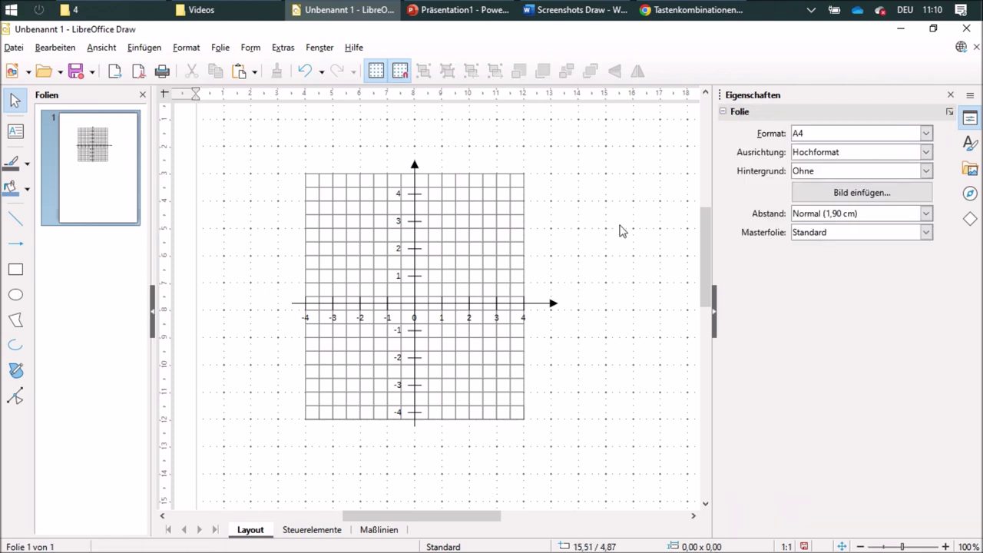
Nudge the coordinate system down in coarse and fine increments to Y 2.73 cm, aligning its horizontal axis with a grid line.
scroll(621, 229, "down", 2)
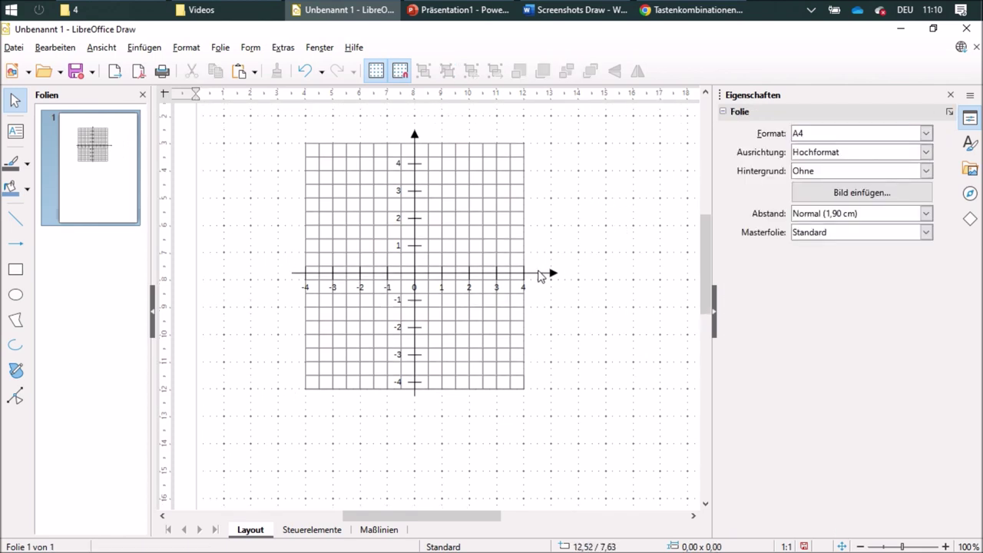
left_click(541, 273)
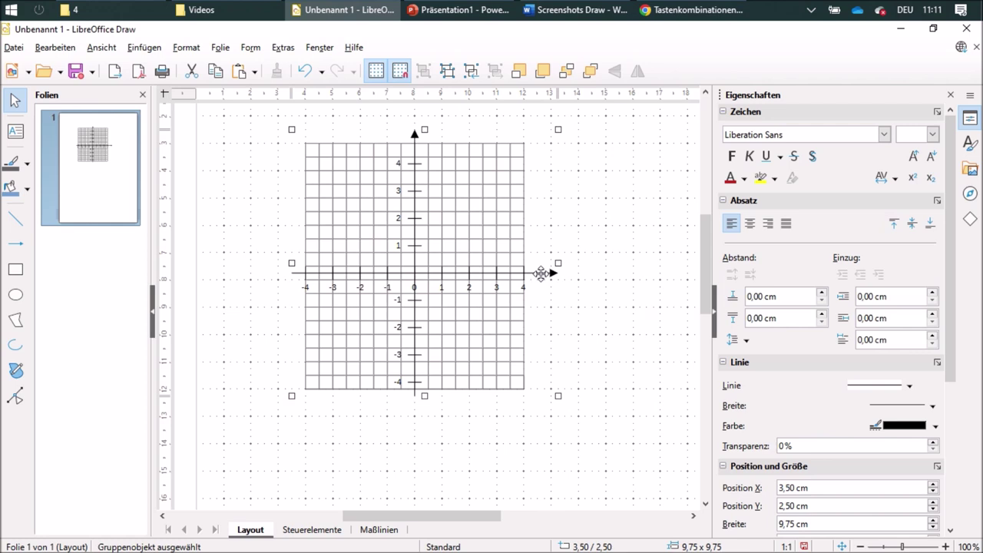
key("Down")
key("Down")
key("Down")
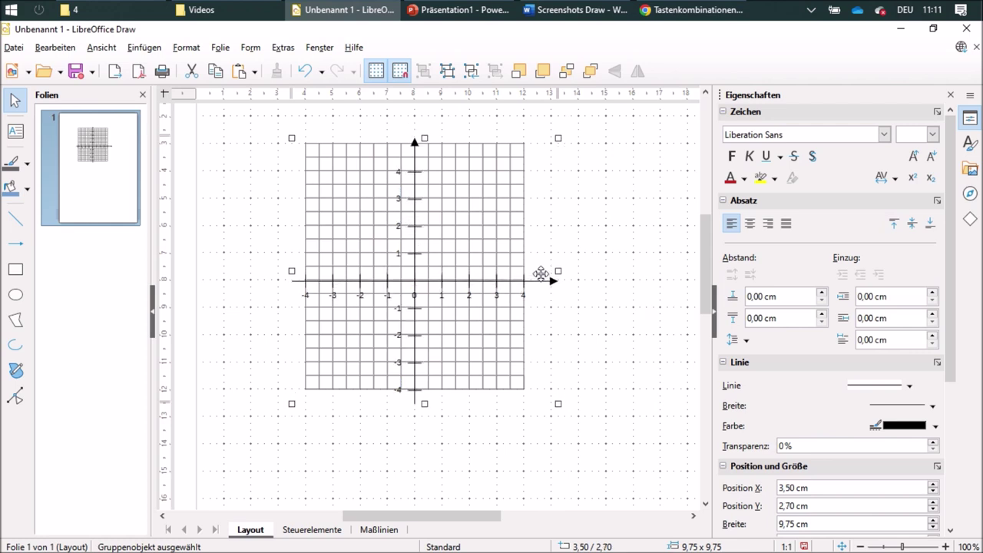
key("Up")
scroll(542, 276, "down", 2)
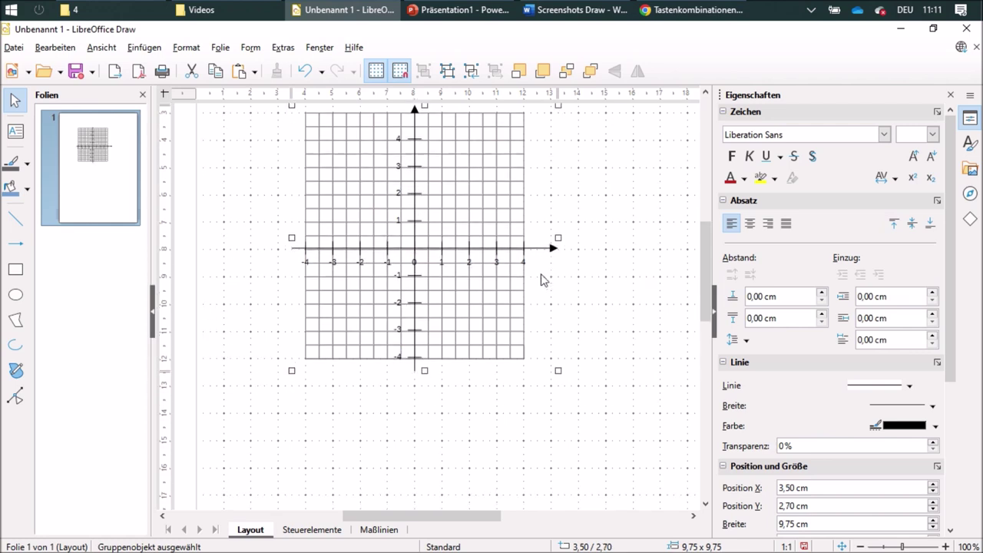
key("alt+Down")
key("alt+Down")
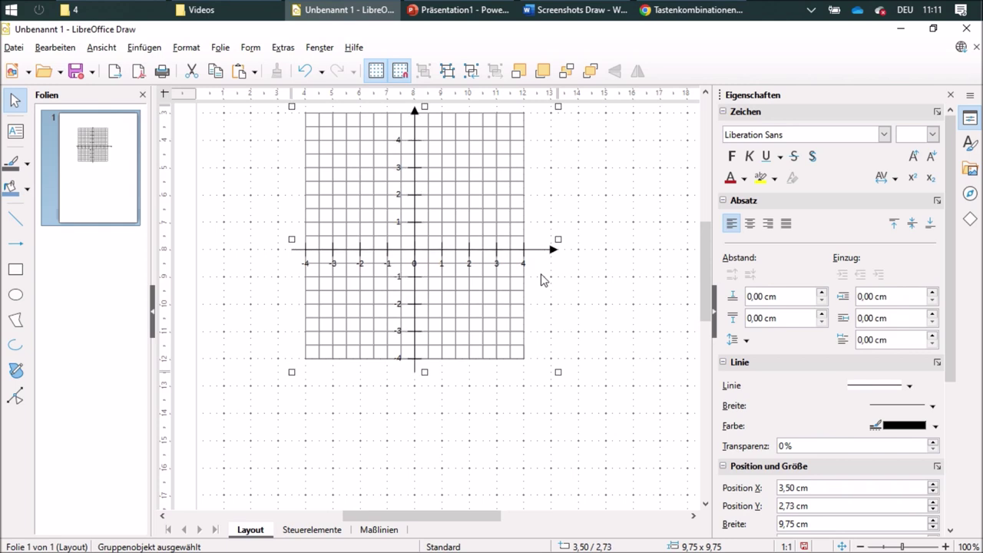
left_click(667, 275)
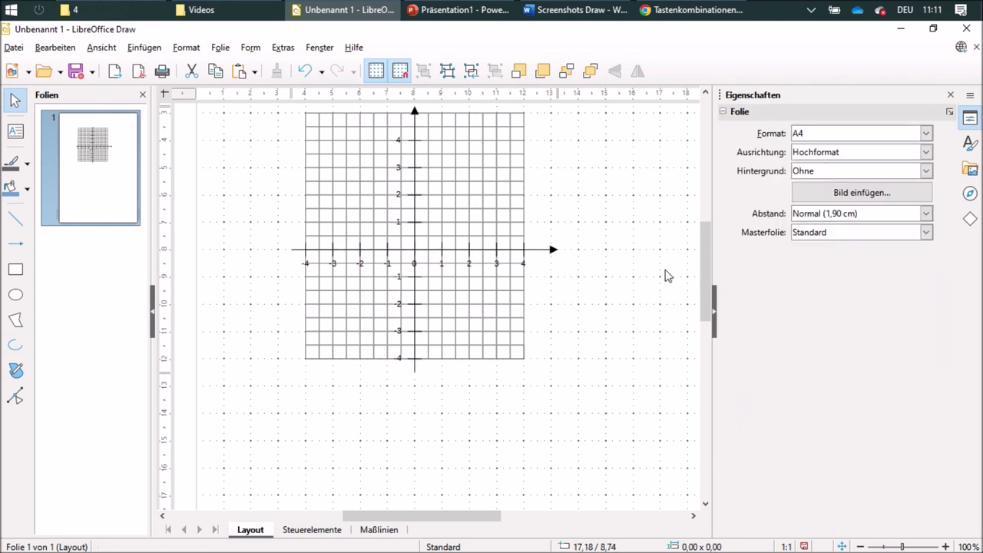
scroll(665, 273, "up", 3)
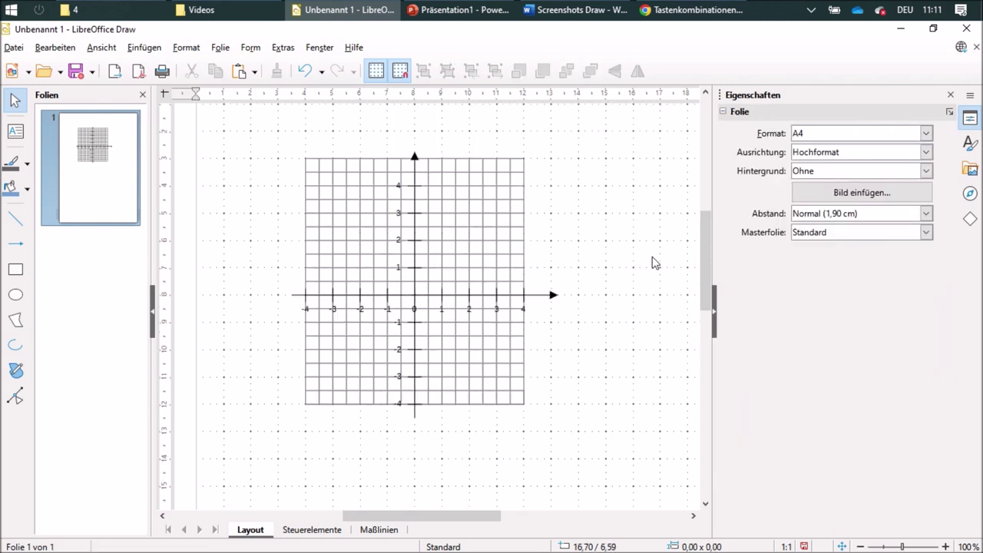